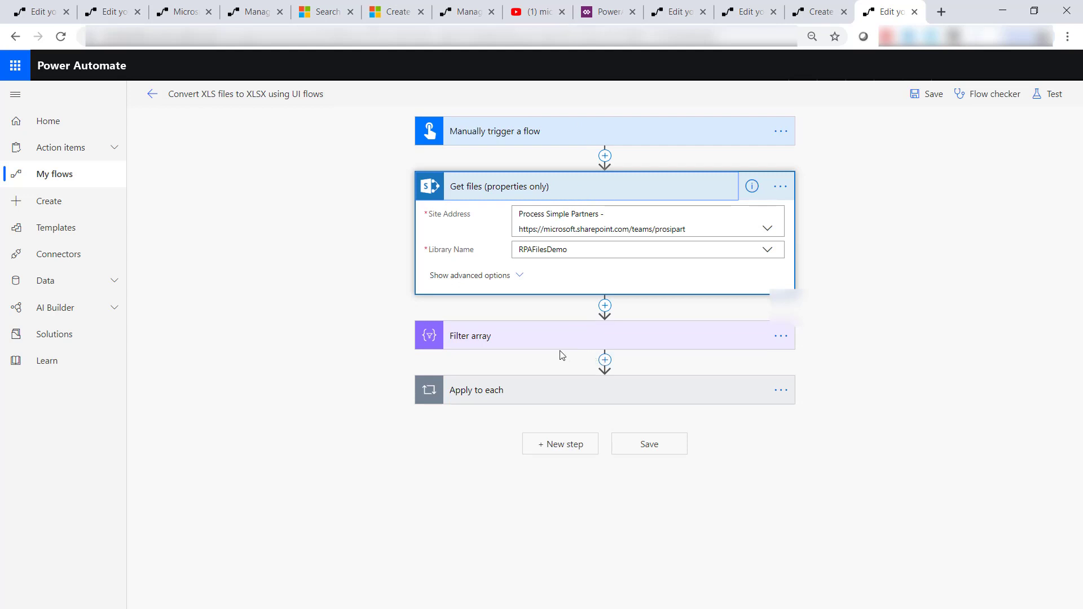
Examine the Filter array, Apply to each and desktop UI flow actions, including the full FileName substring expression.
left_click(567, 345)
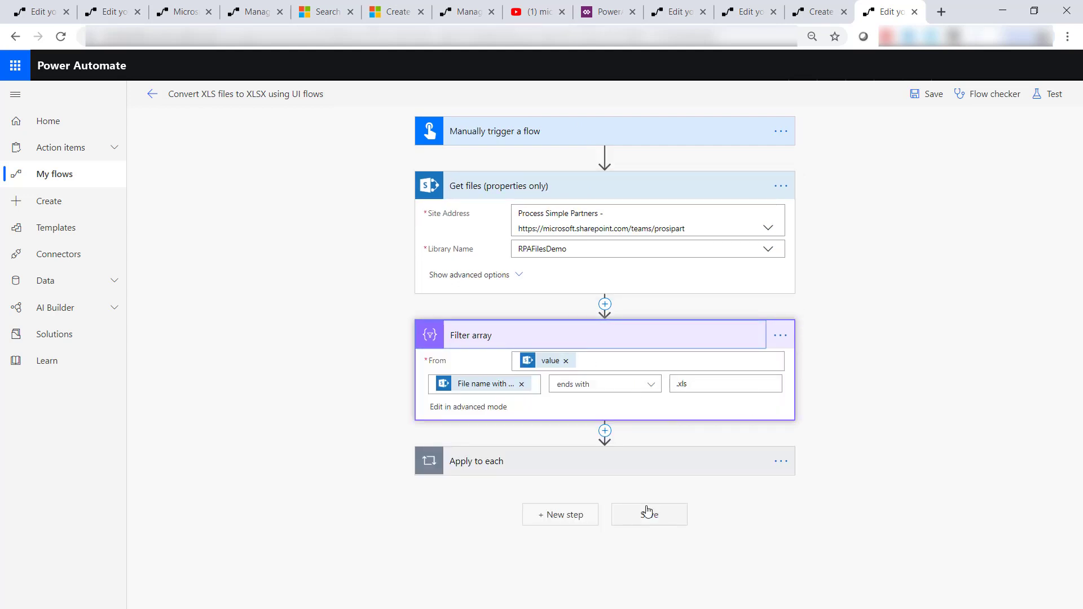
left_click(581, 465)
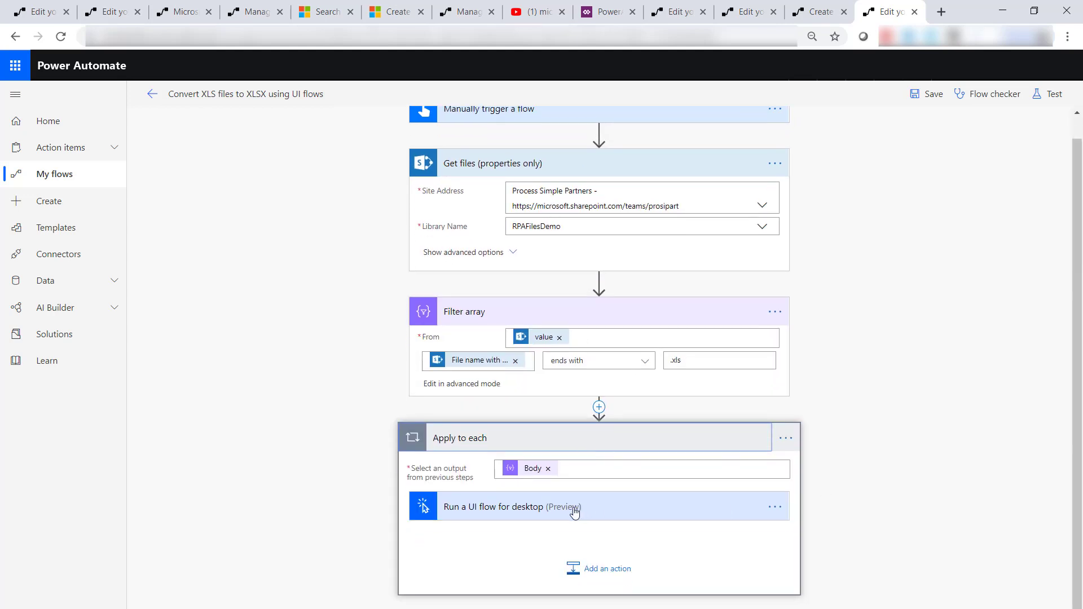
left_click(573, 510)
scroll(883, 494, "down", 1)
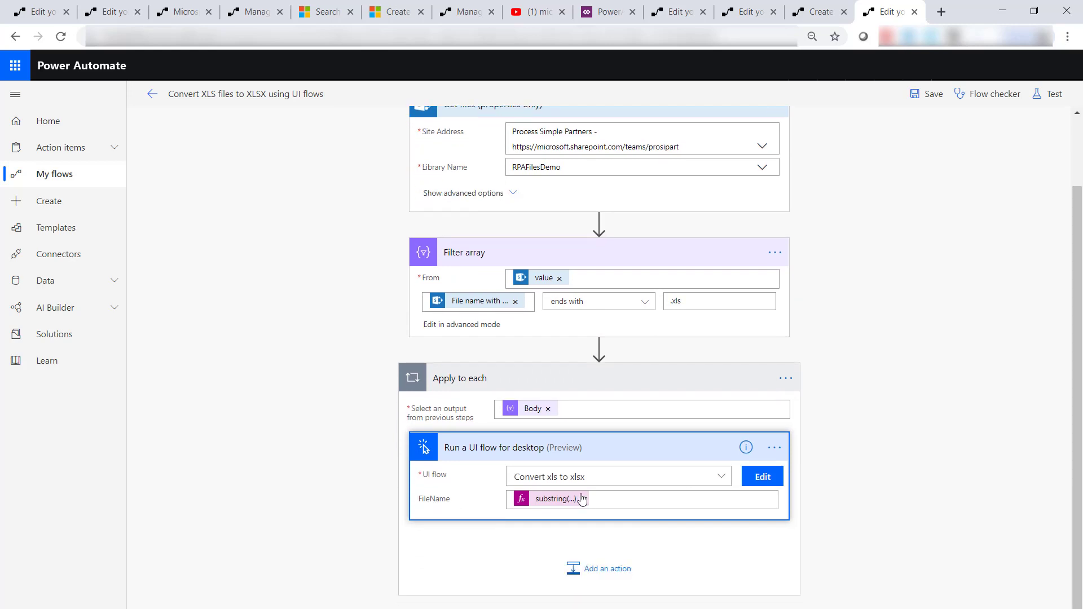
left_click(554, 500)
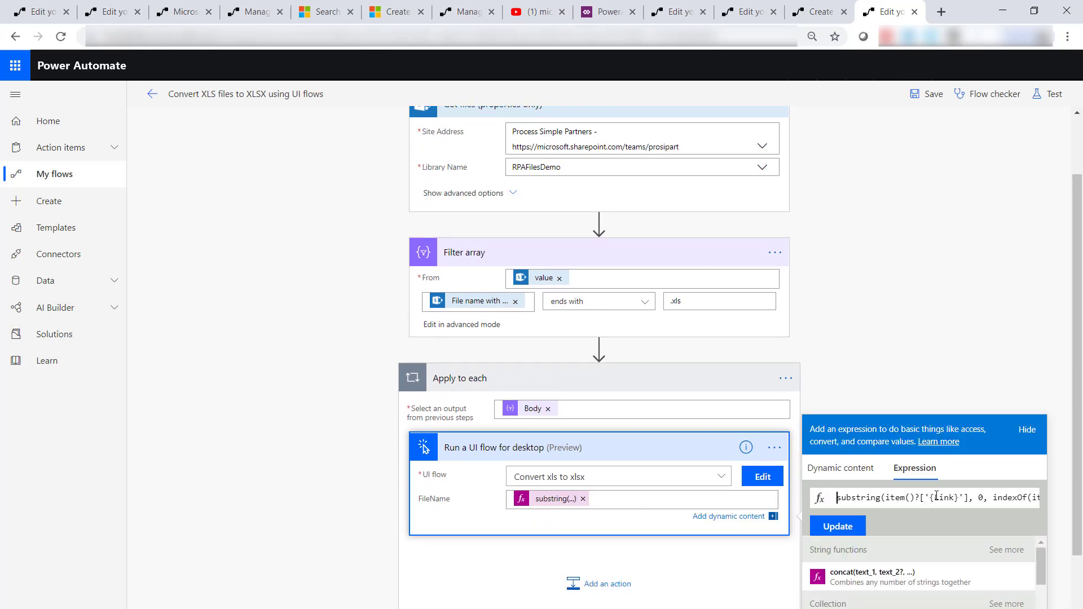
key("End")
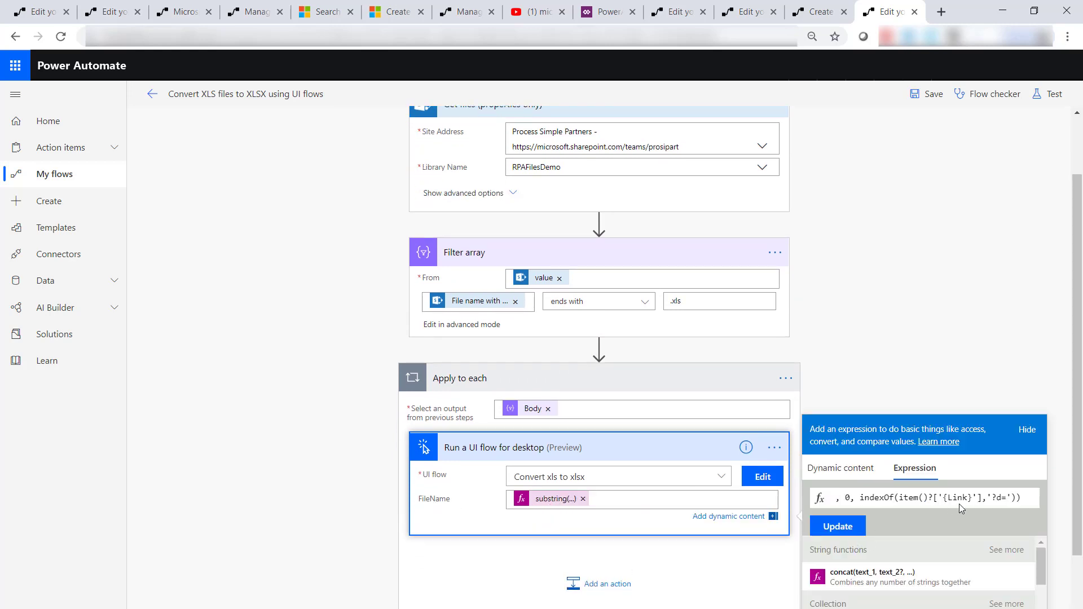
key("Home")
Create a new UI flow named "Convert old xls files to xlsx" from the desktop UI flow action.
left_click(592, 479)
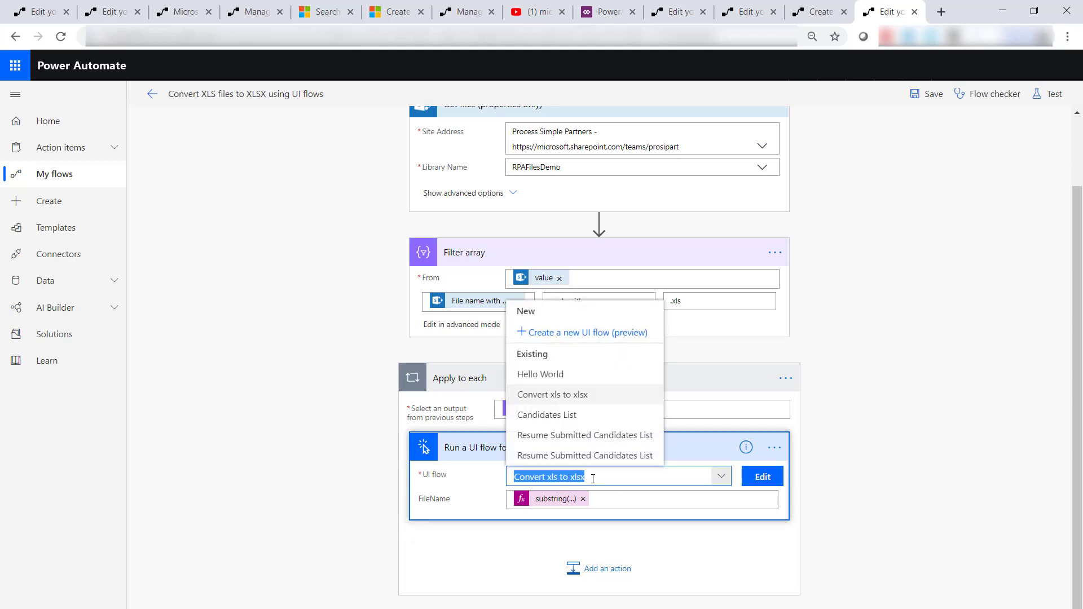
left_click(604, 333)
left_click(645, 244)
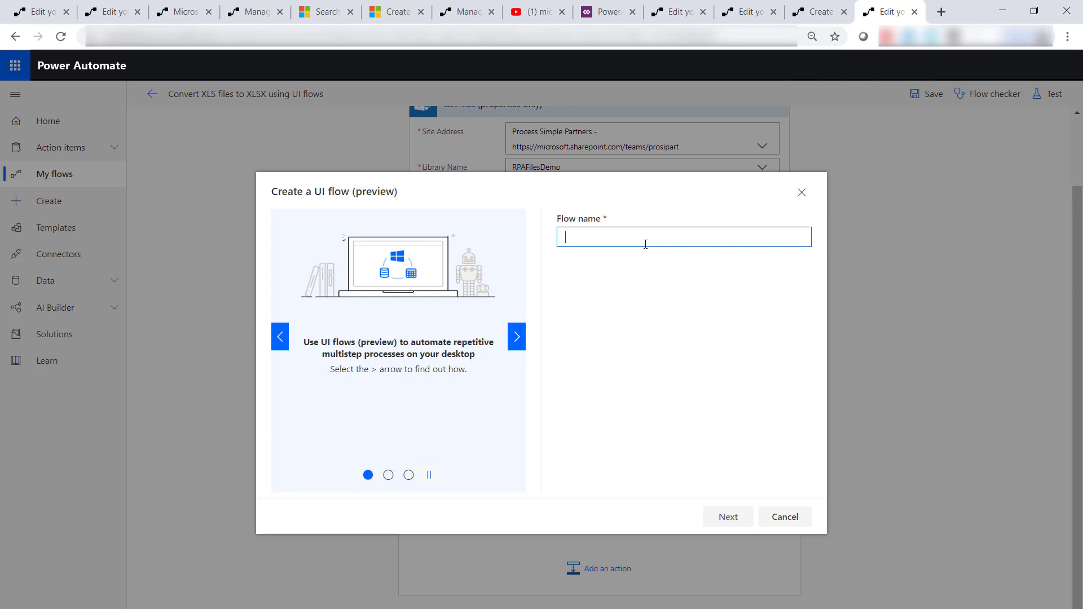
type("Convert old xls fi")
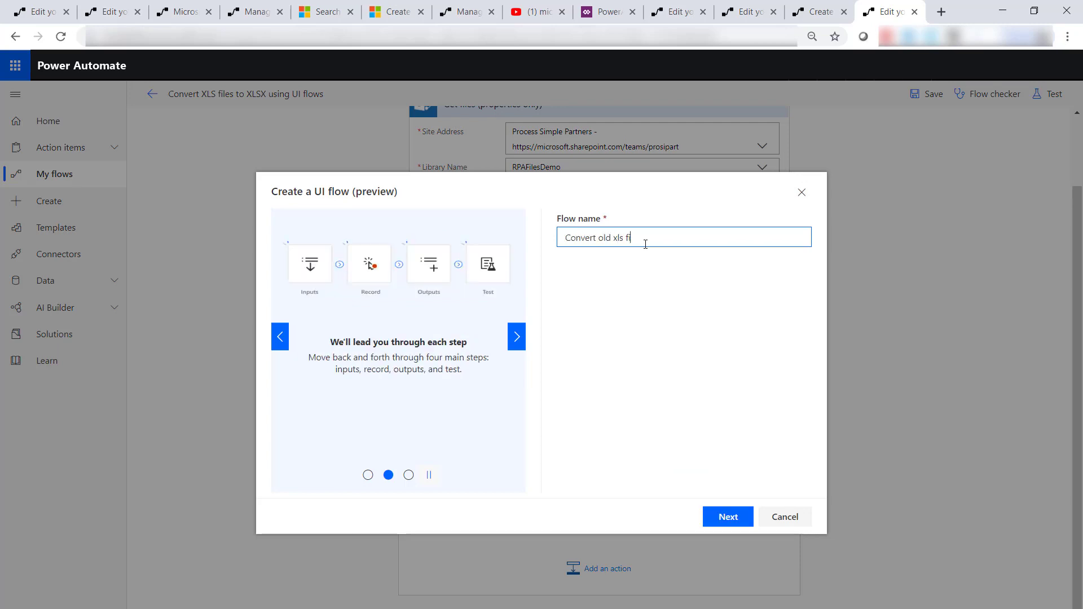
type("les to xlsx")
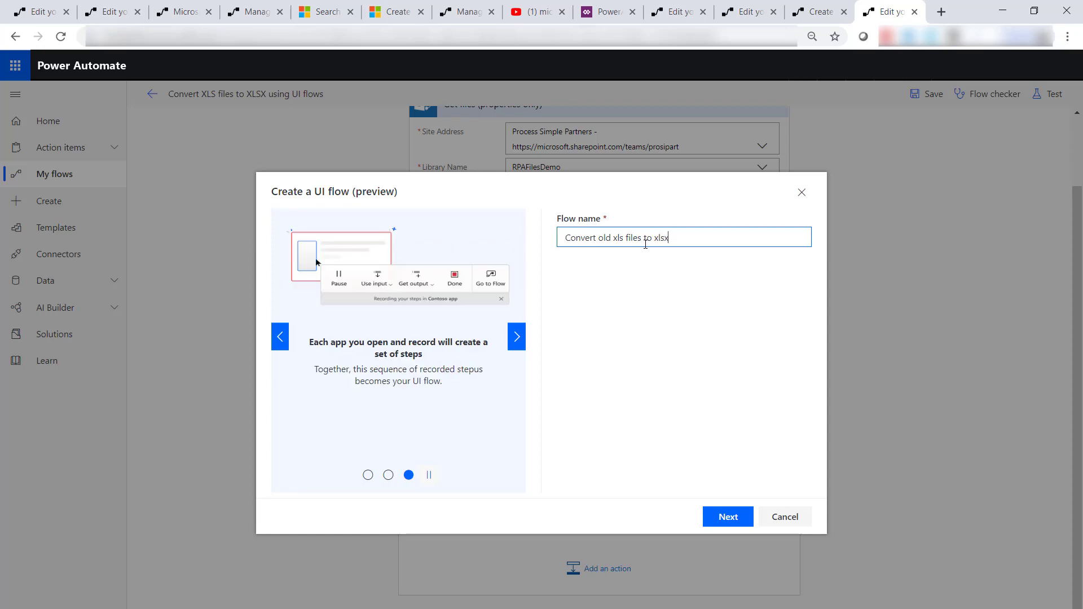
left_click(727, 518)
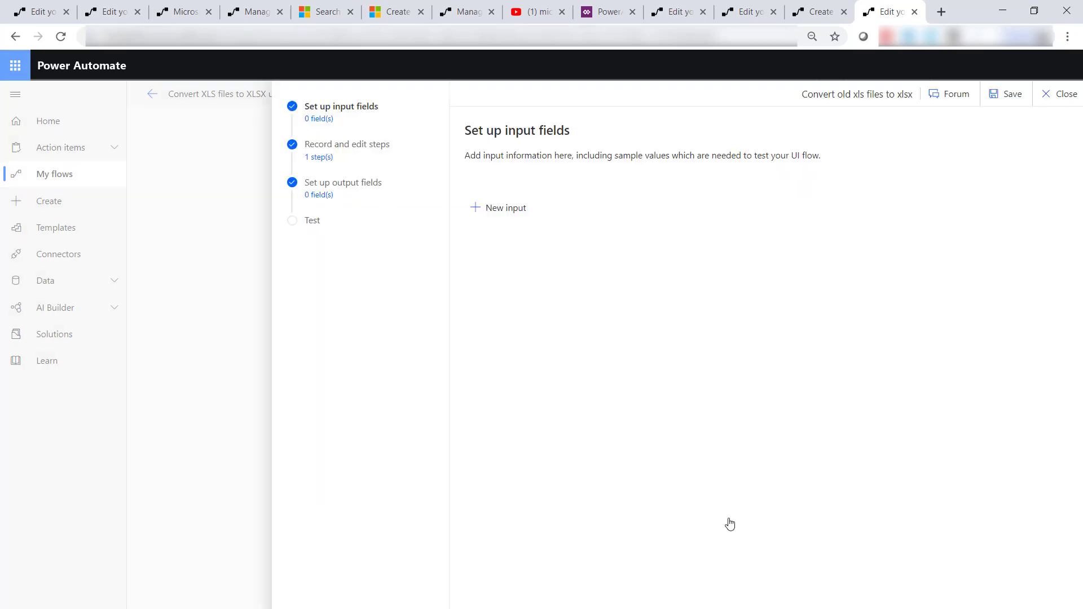
Add a text input named "Input File" with the sample .xls file's SharePoint URL as sample data and an input description.
left_click(506, 208)
left_click(545, 219)
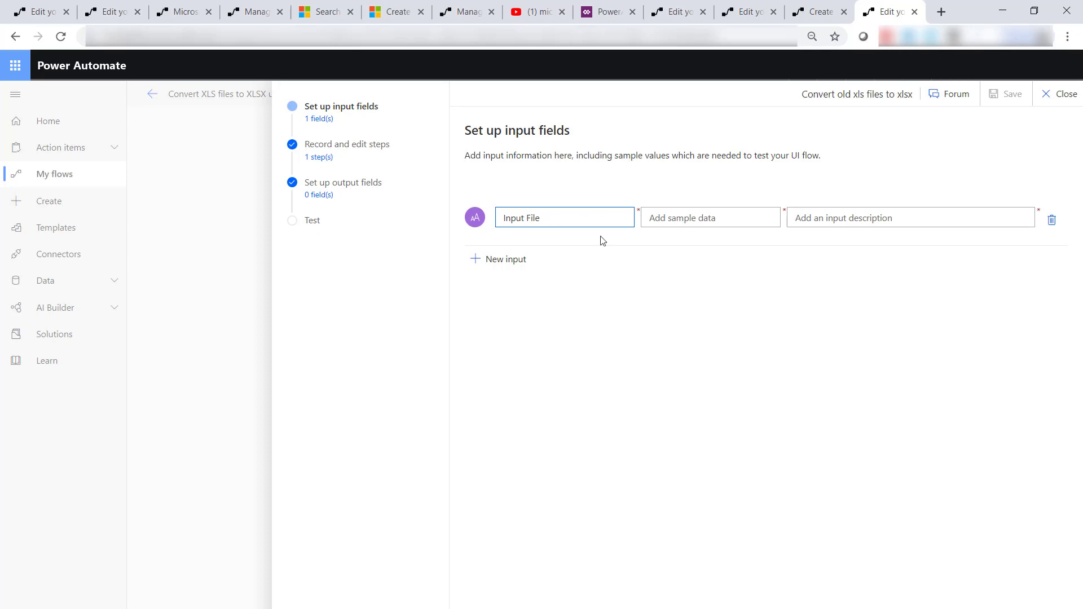
left_click(646, 217)
key("ctrl+v")
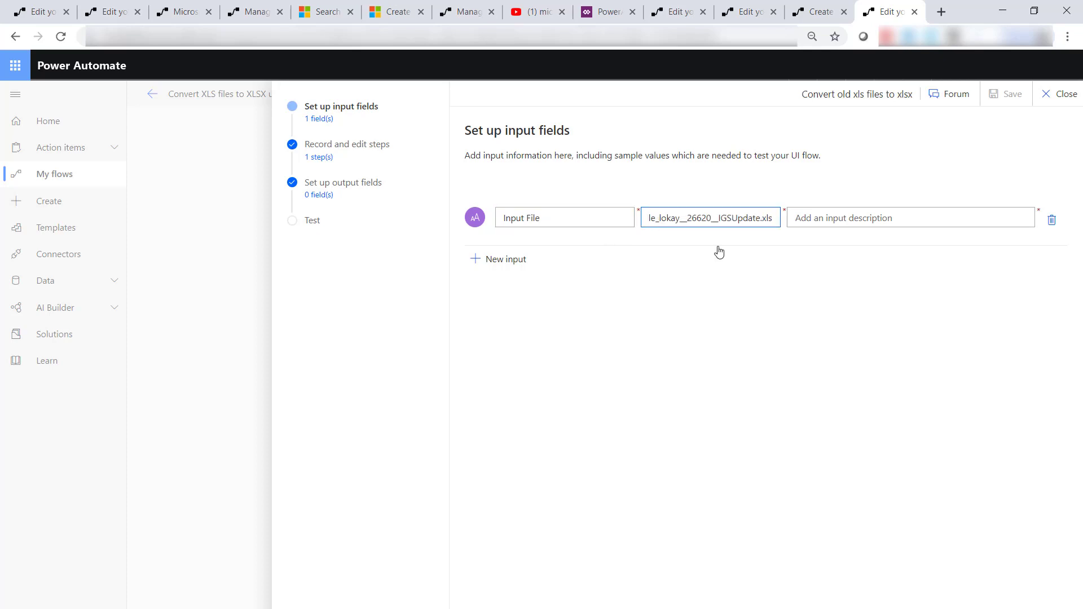
left_click(808, 219)
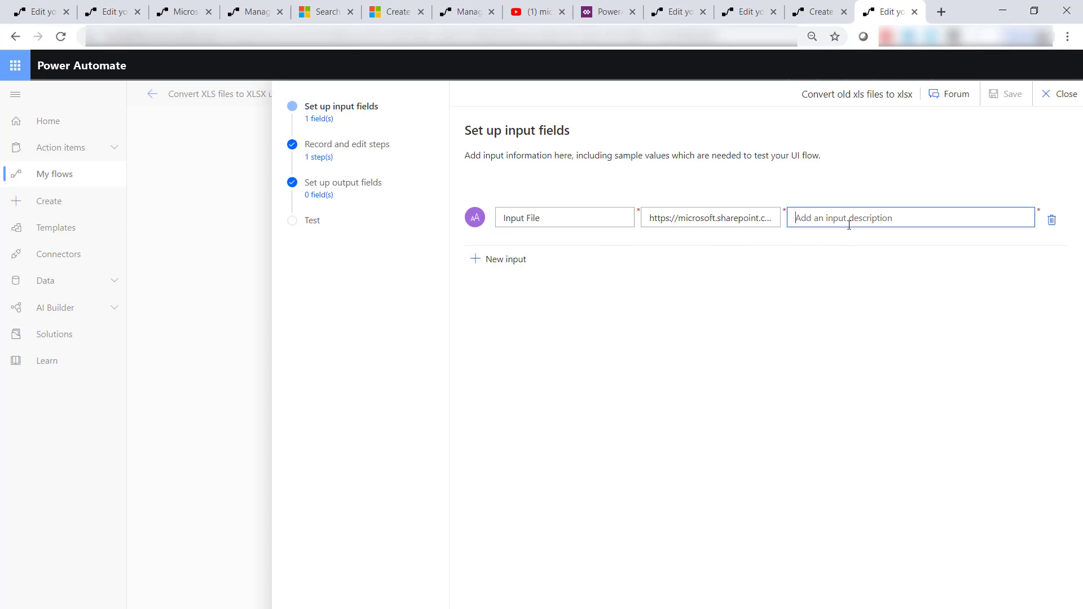
type("In")
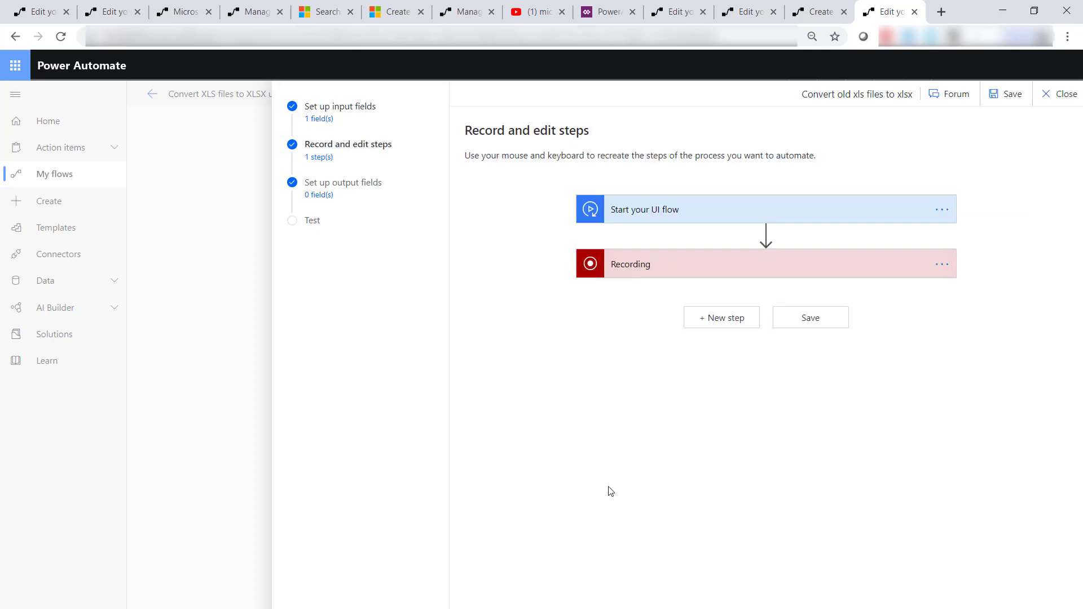
Launch the recorder from the Recording step and record bringing up Excel's dialog for browsing to a workbook.
left_click(701, 276)
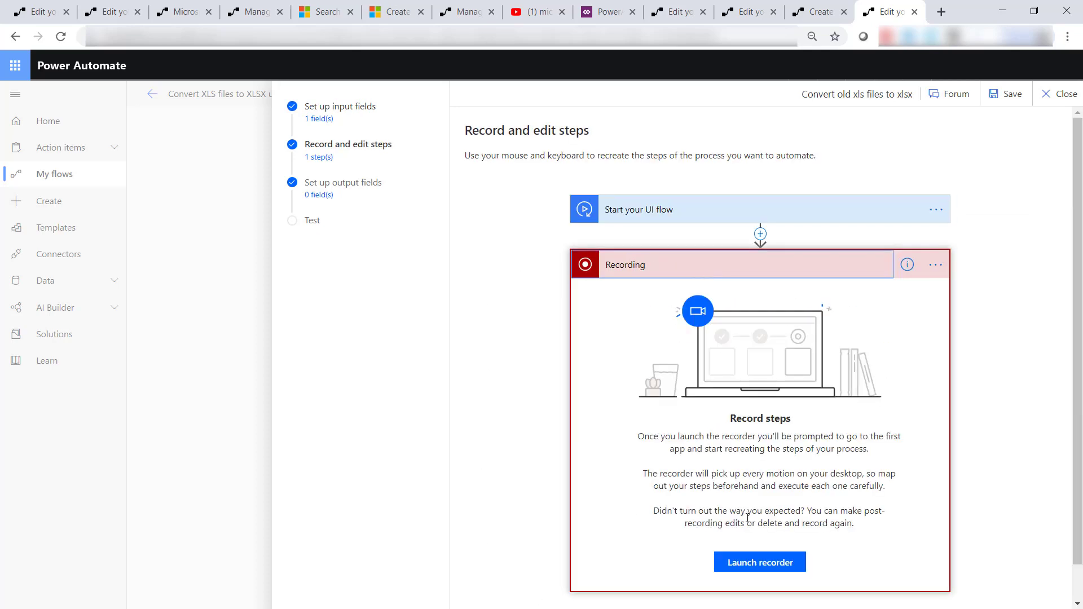
left_click(773, 562)
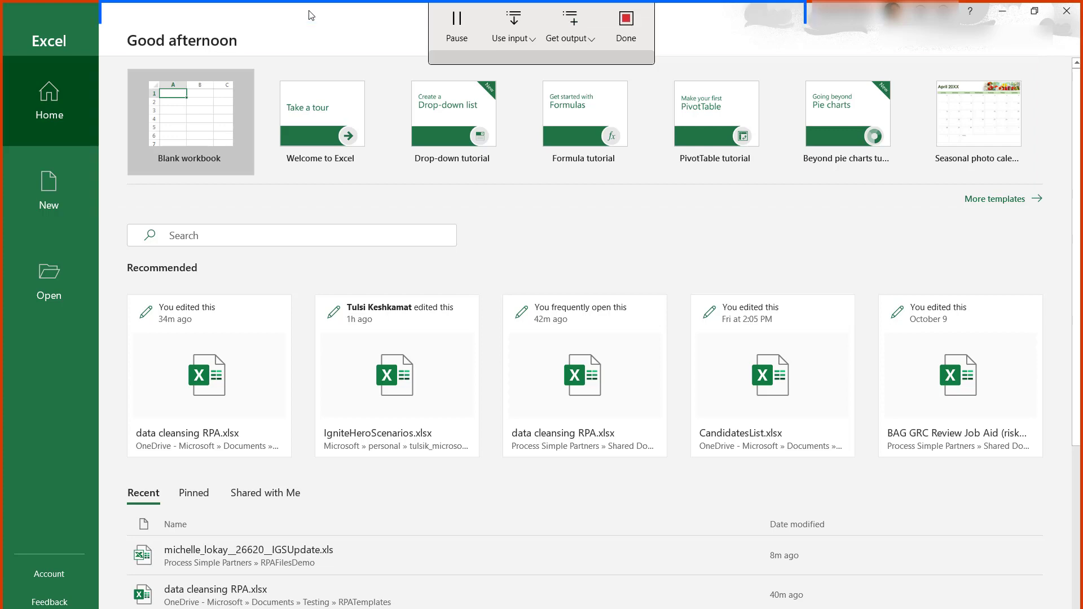
left_click(50, 289)
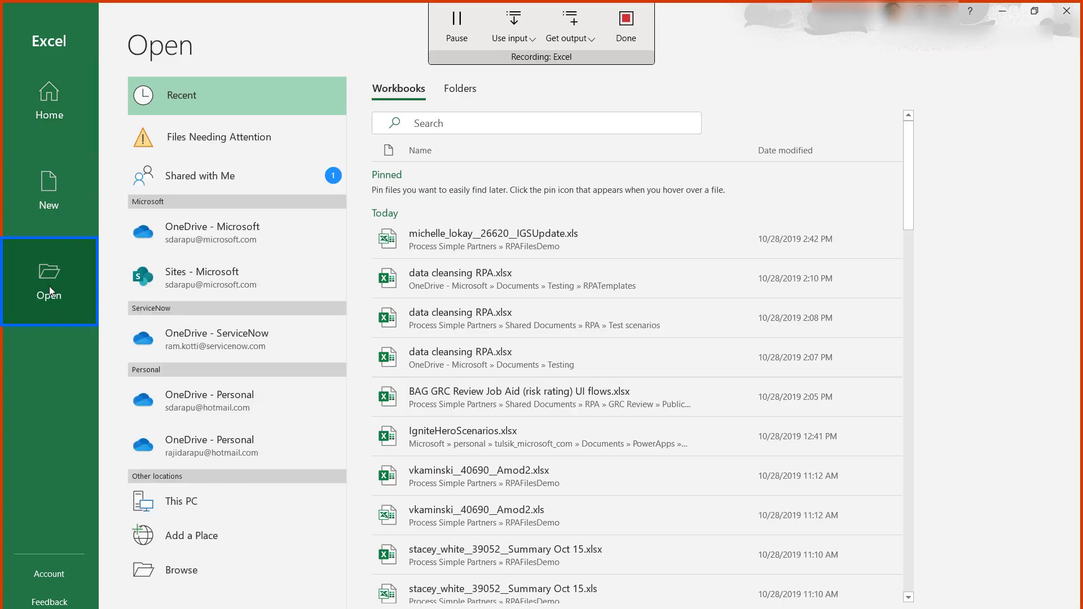
left_click(194, 570)
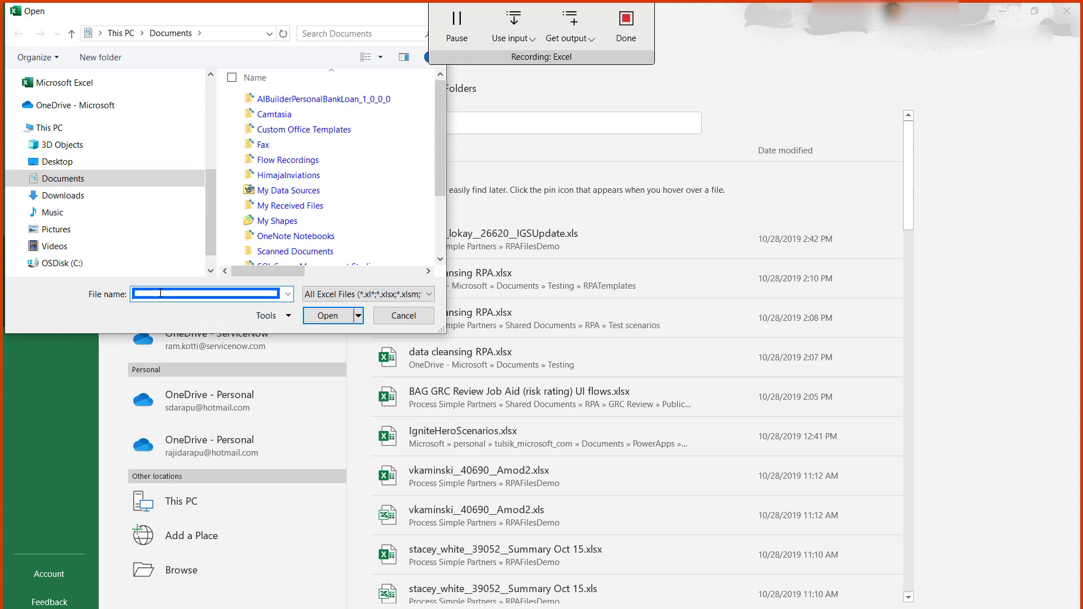
Assign the recorder's flow input to the Open dialog's file name and open the IGSUpdate .xls workbook.
left_click(529, 38)
left_click(547, 140)
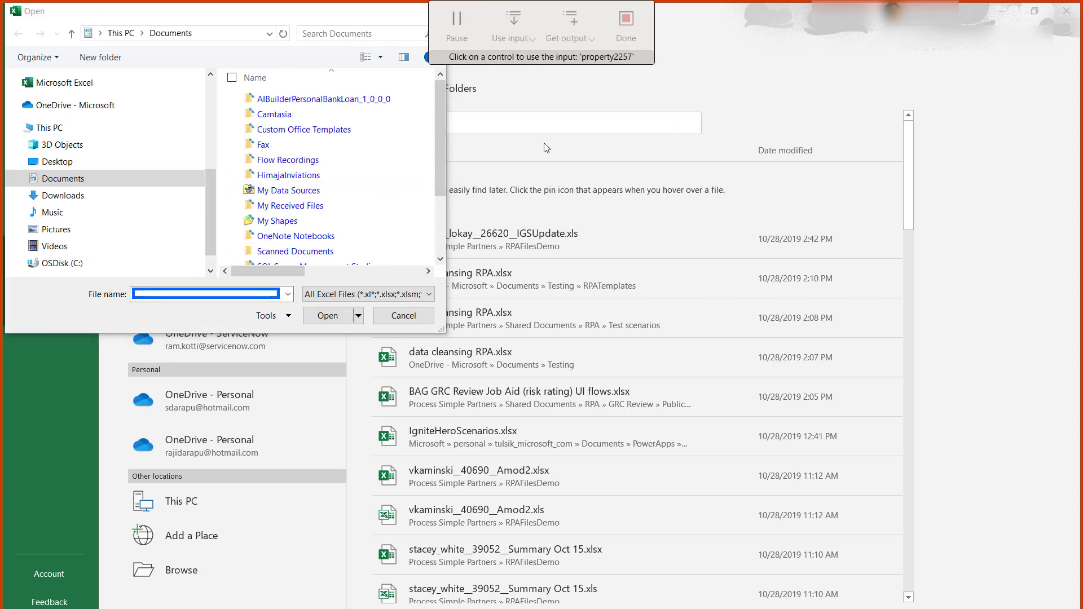
left_click(161, 294)
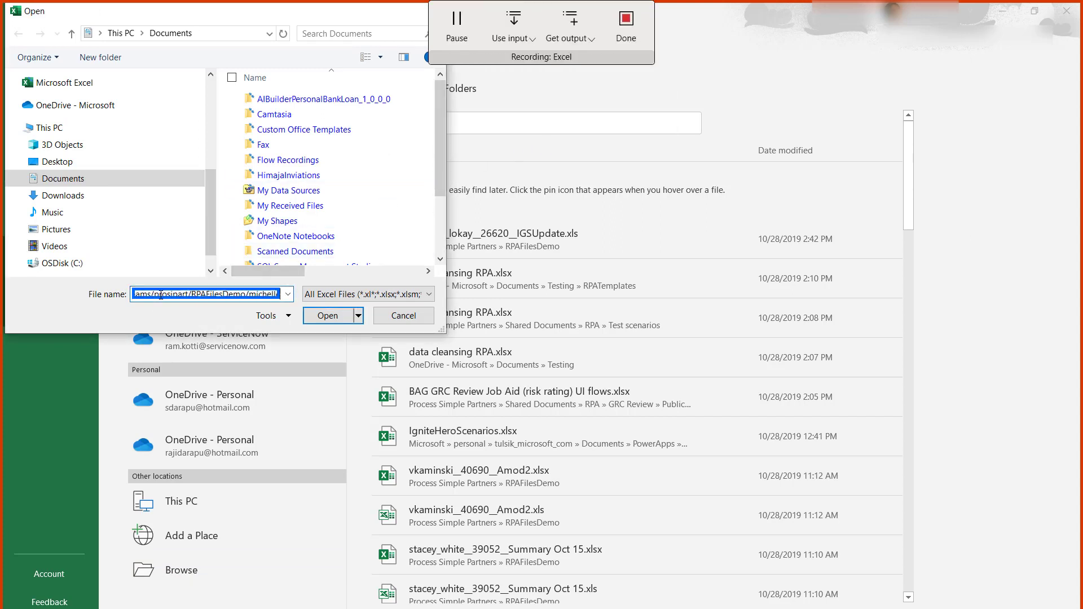
left_click(334, 316)
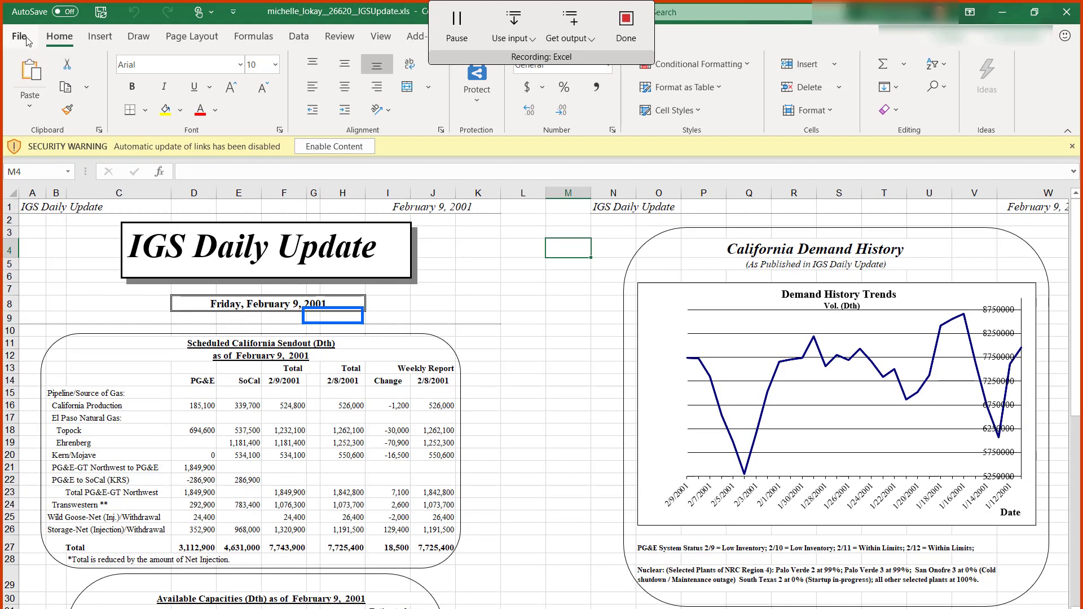
Record saving a copy of the workbook as Excel Workbook (*.xlsx) in RPAFilesDemo and closing Excel.
left_click(23, 37)
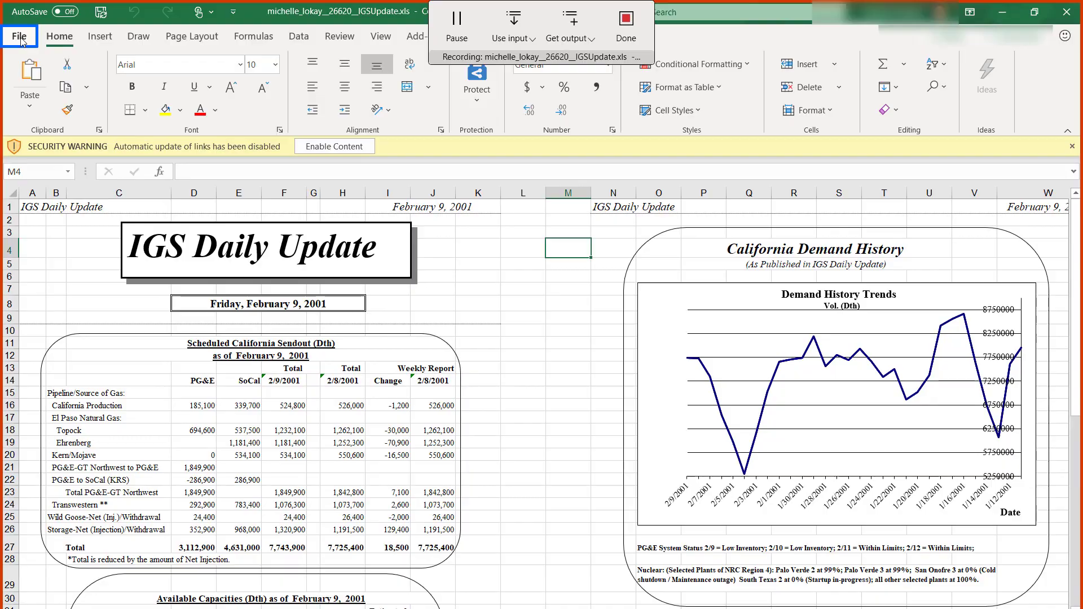
left_click(61, 226)
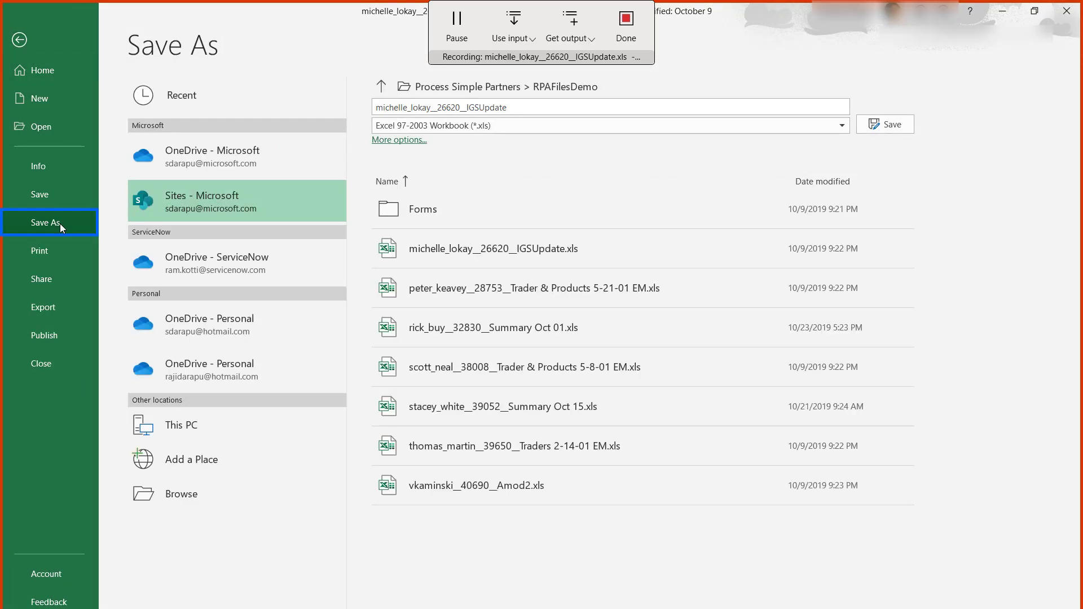
left_click(845, 126)
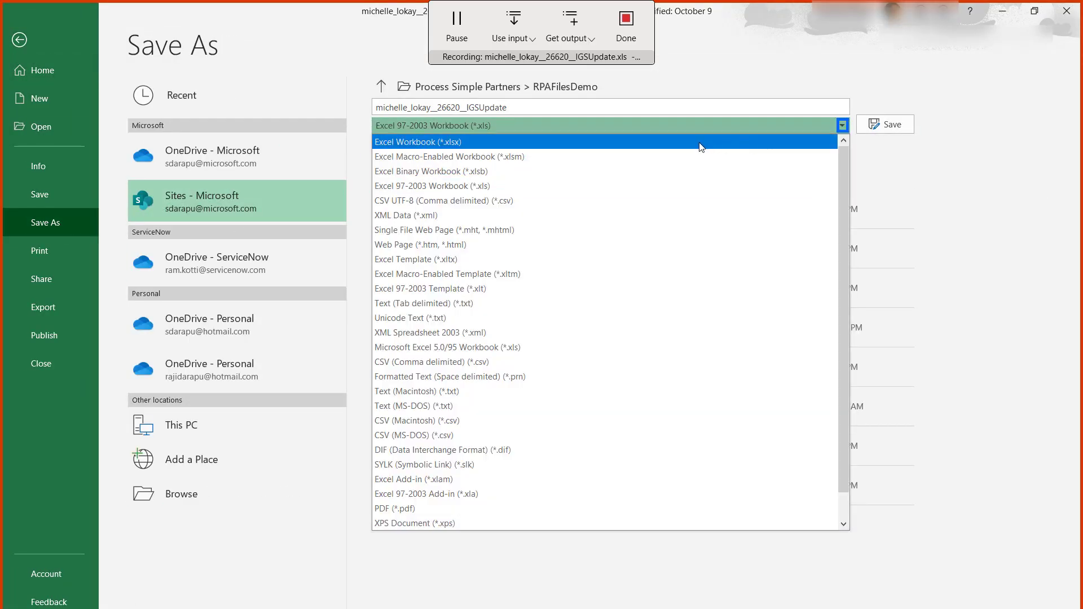
left_click(700, 142)
left_click(890, 125)
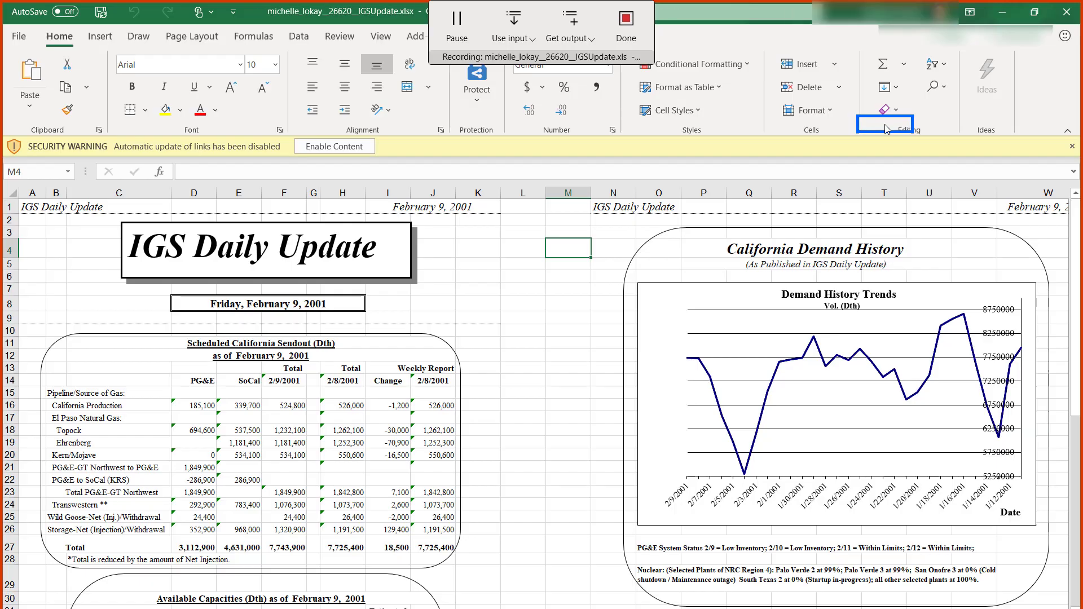
left_click(1067, 12)
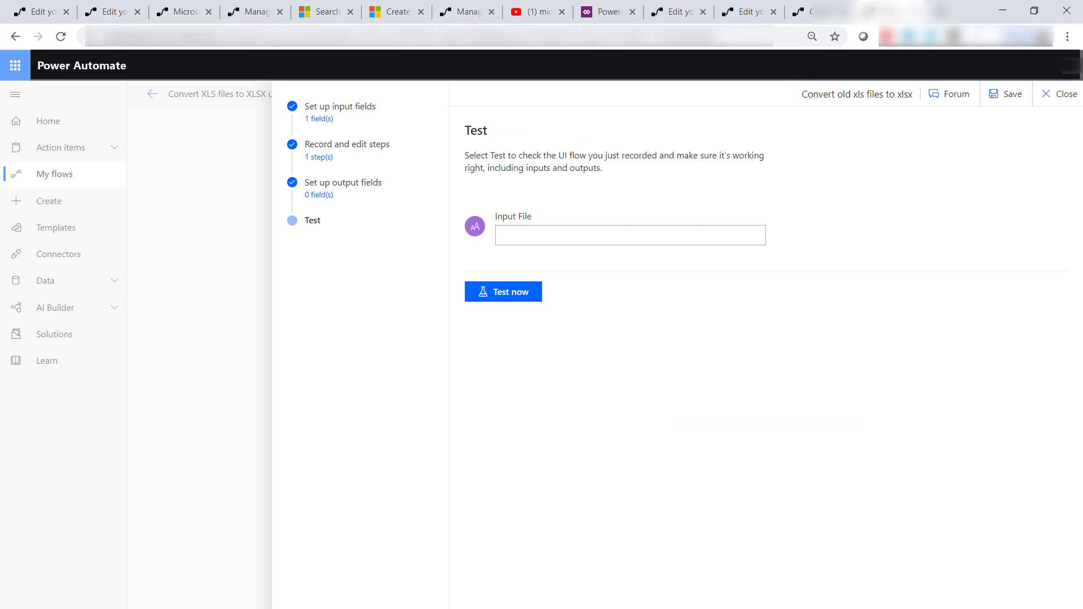
Switch to the RPAFilesDemo library in SharePoint and delete the converted IGSUpdate .xlsx file.
left_click(214, 589)
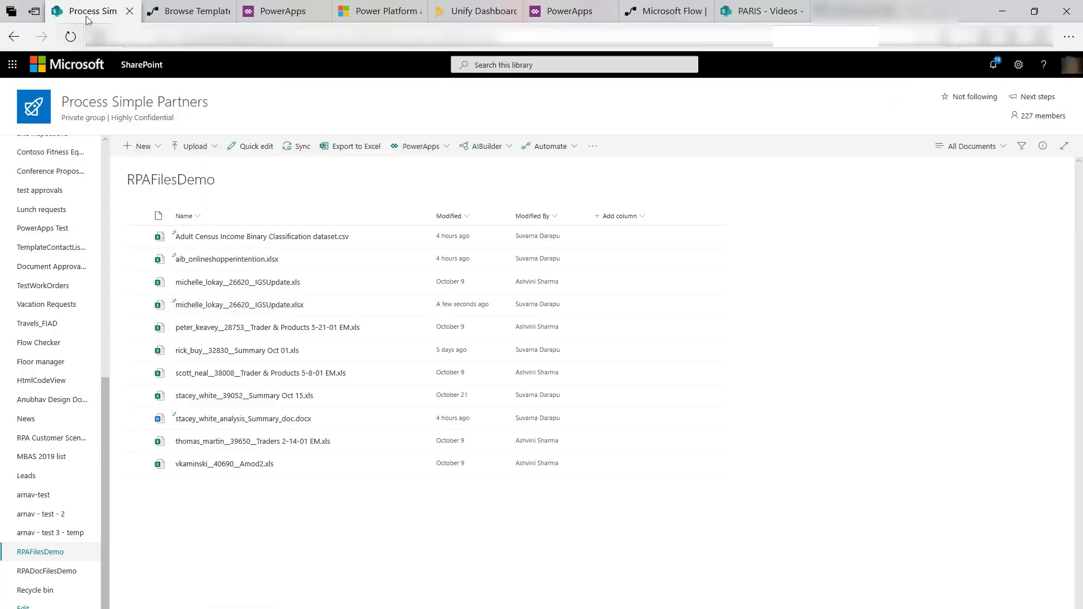
left_click(416, 309)
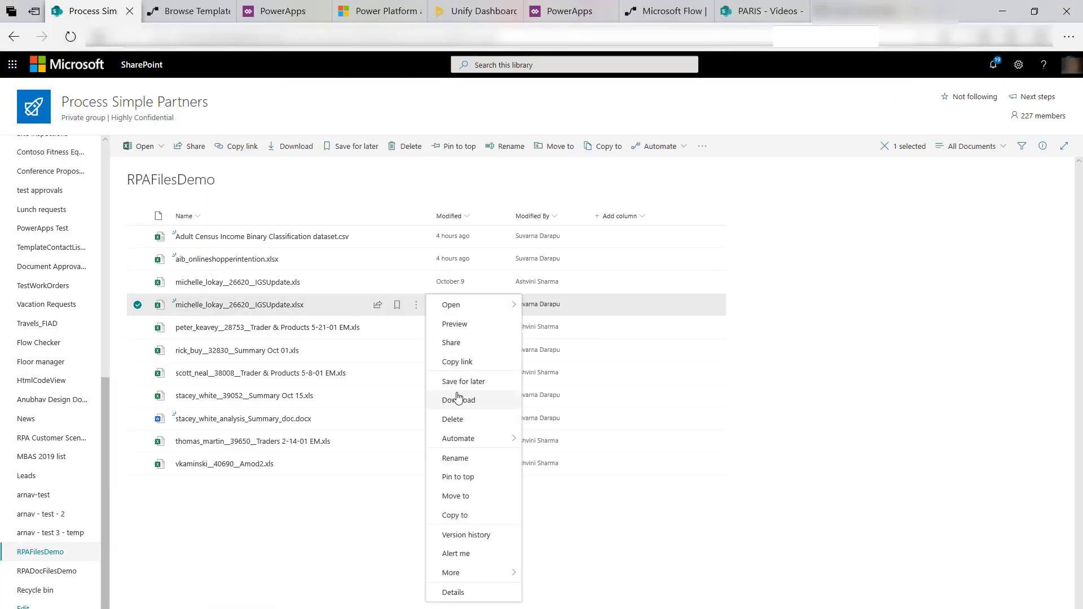
left_click(451, 421)
left_click(594, 382)
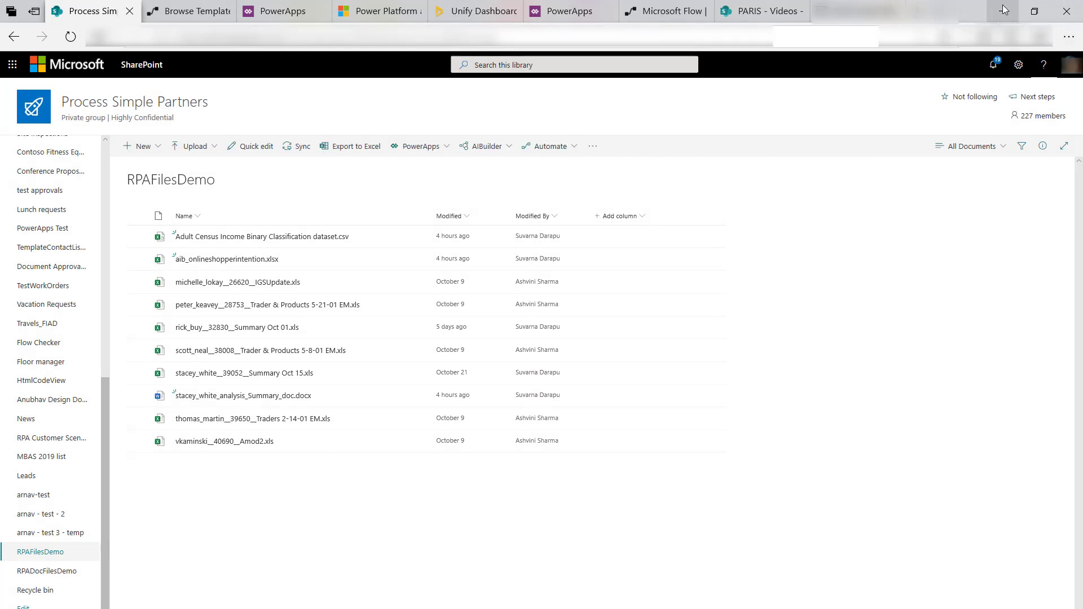
Return to Power Automate, enter the sample .xls file's URL as the Input File value and run the UI flow test.
left_click(1003, 12)
left_click(545, 233)
key("ctrl+v")
left_click(510, 295)
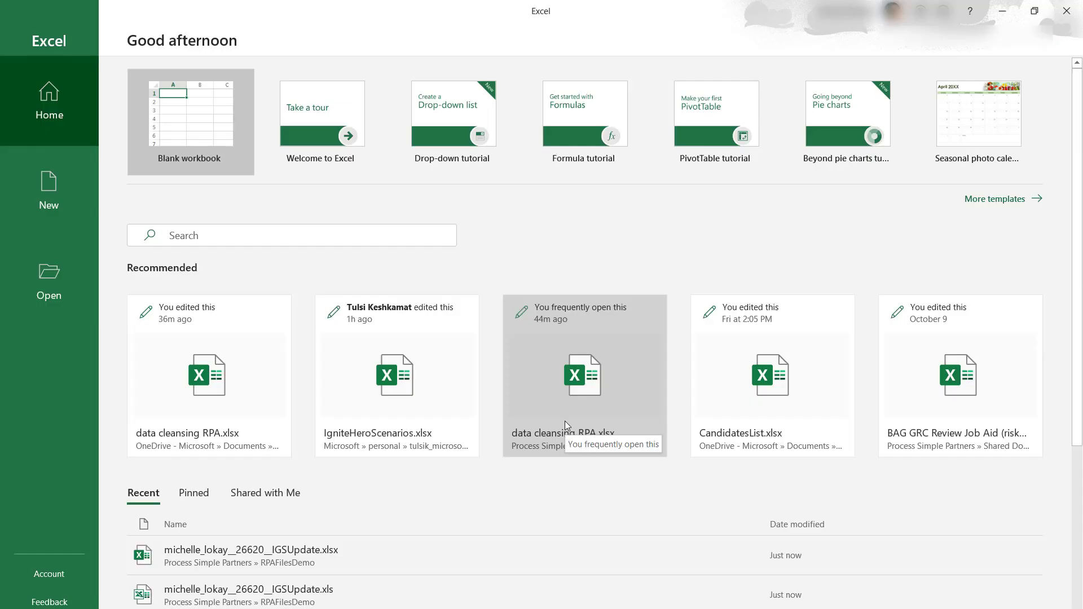
Open the IGSUpdate .xls workbook in Excel by browsing with its full SharePoint path in RPAFilesDemo.
left_click(49, 281)
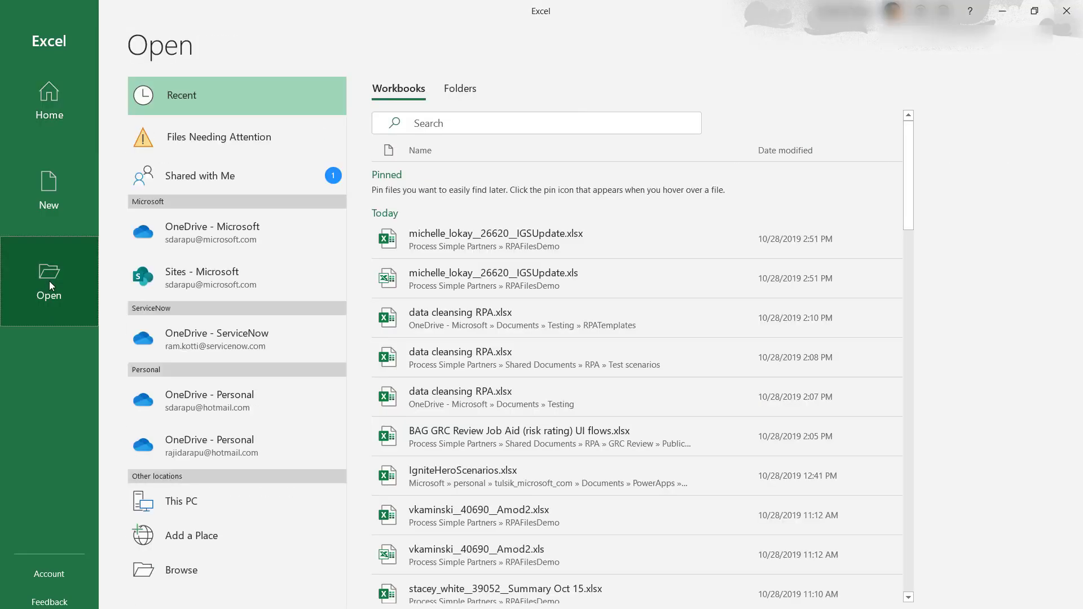
left_click(237, 570)
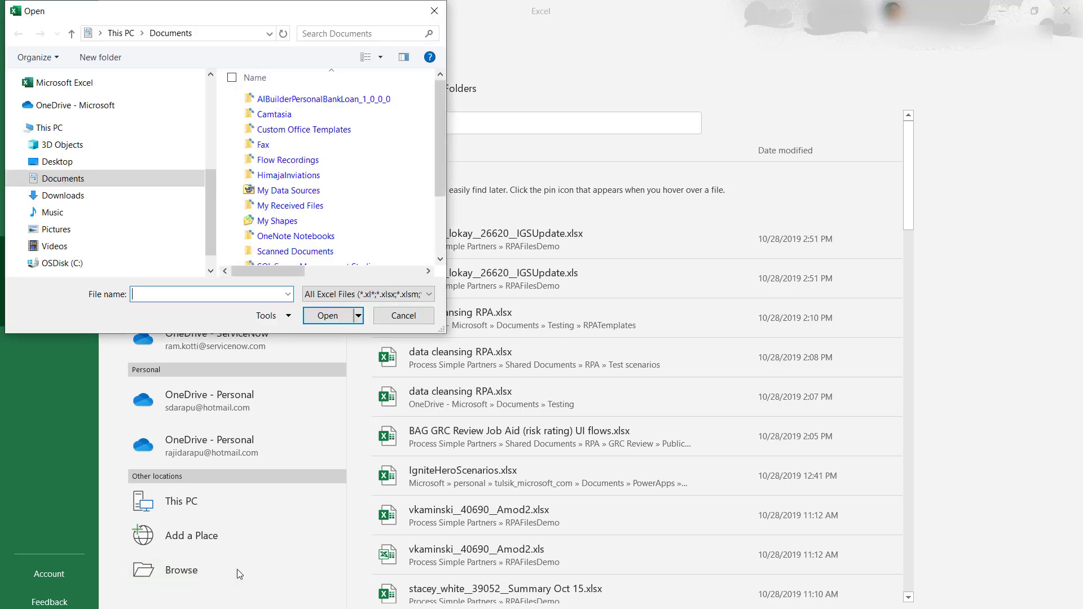
left_click(206, 294)
type("https://microsoft.sharepoint.com/teams/processsimplepartners/RPAFilesDemo/michelle_lokay__26620__I")
type("GSUpdate.xls")
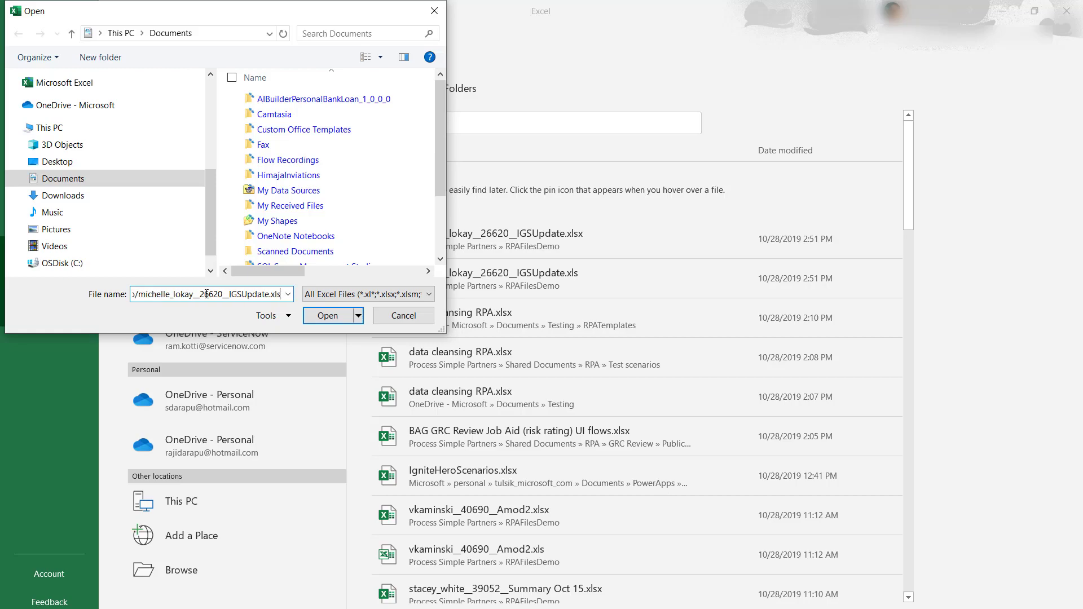
left_click(333, 315)
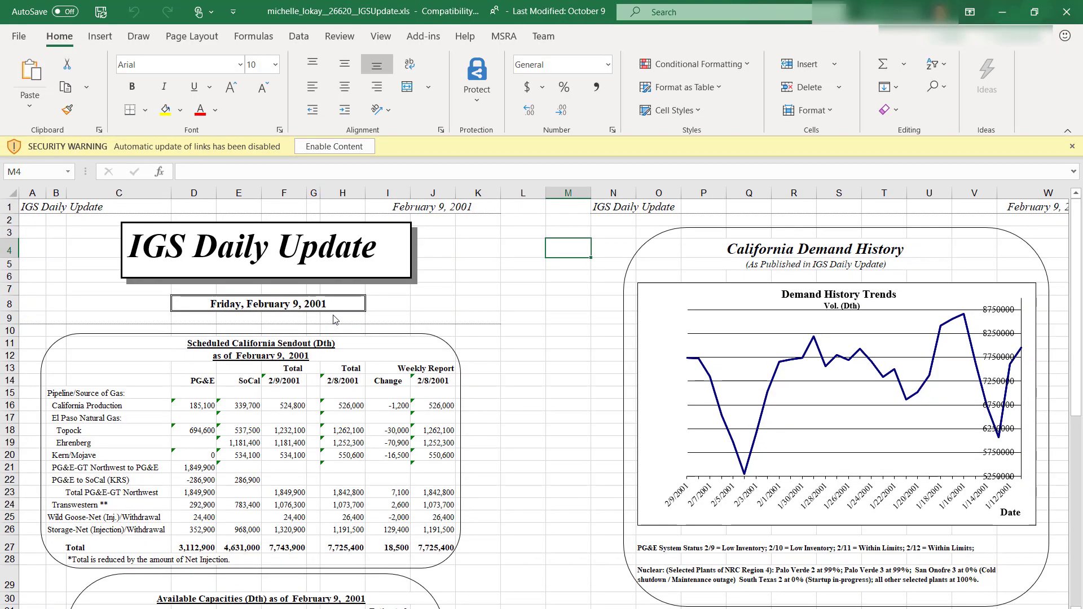
Save a copy of the IGSUpdate workbook as Excel Workbook (*.xlsx) in RPAFilesDemo and close Excel.
left_click(18, 35)
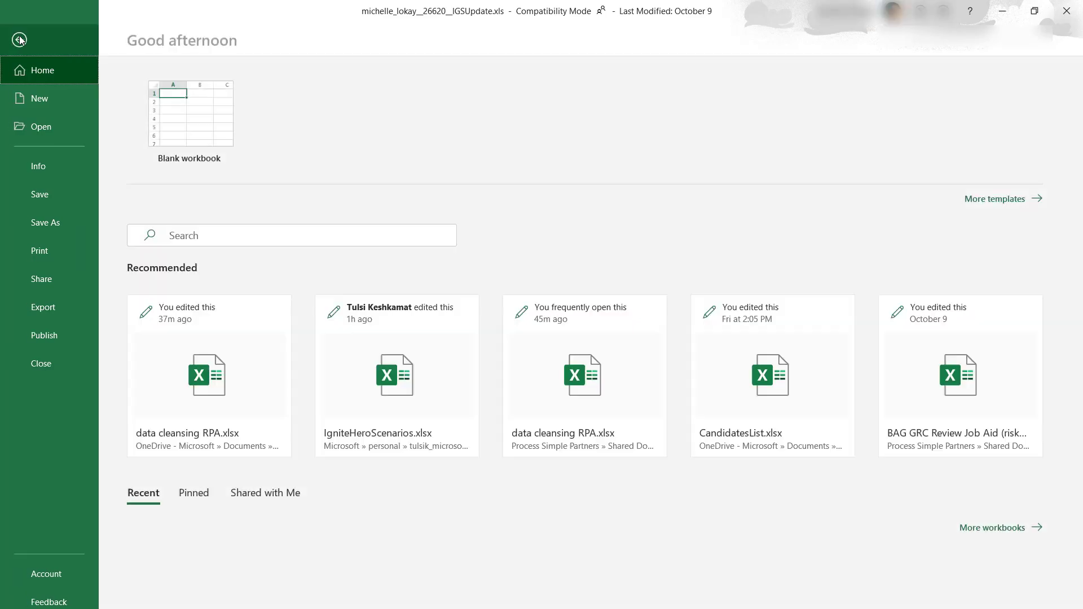
left_click(49, 222)
left_click(843, 127)
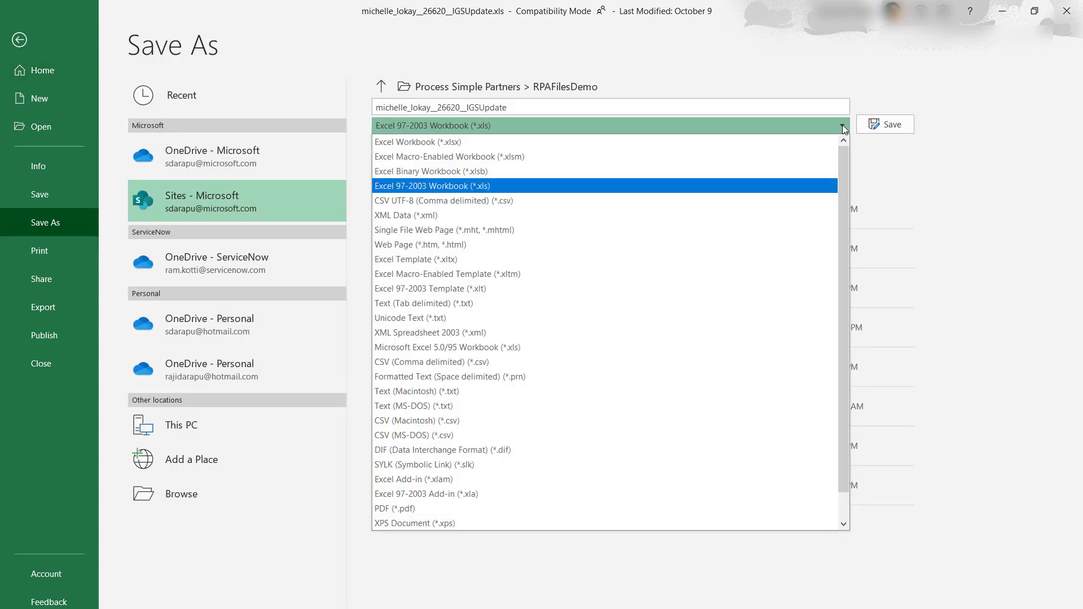
left_click(606, 143)
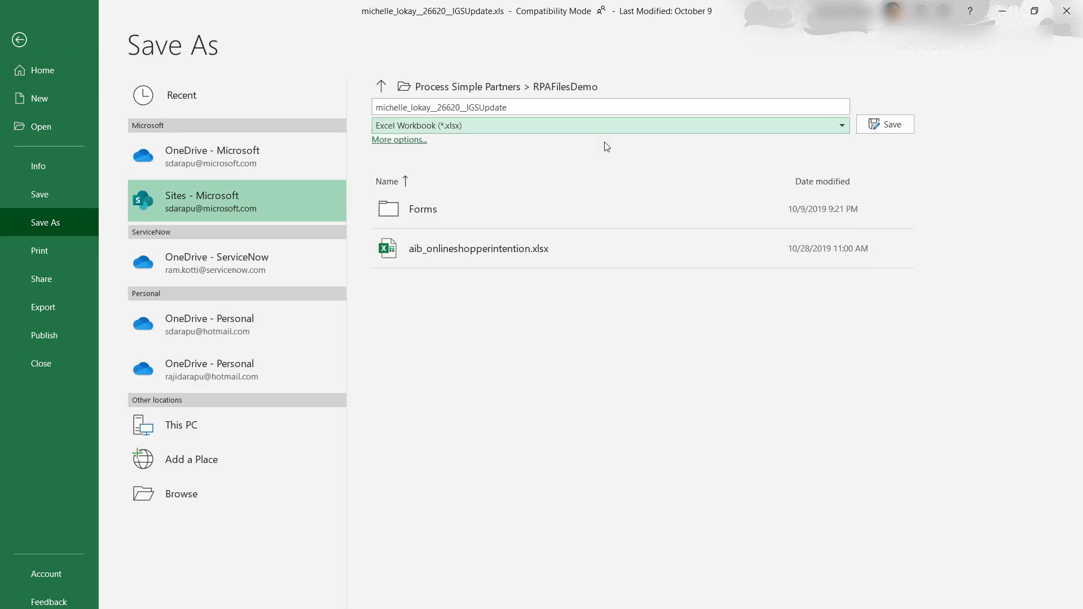
left_click(884, 124)
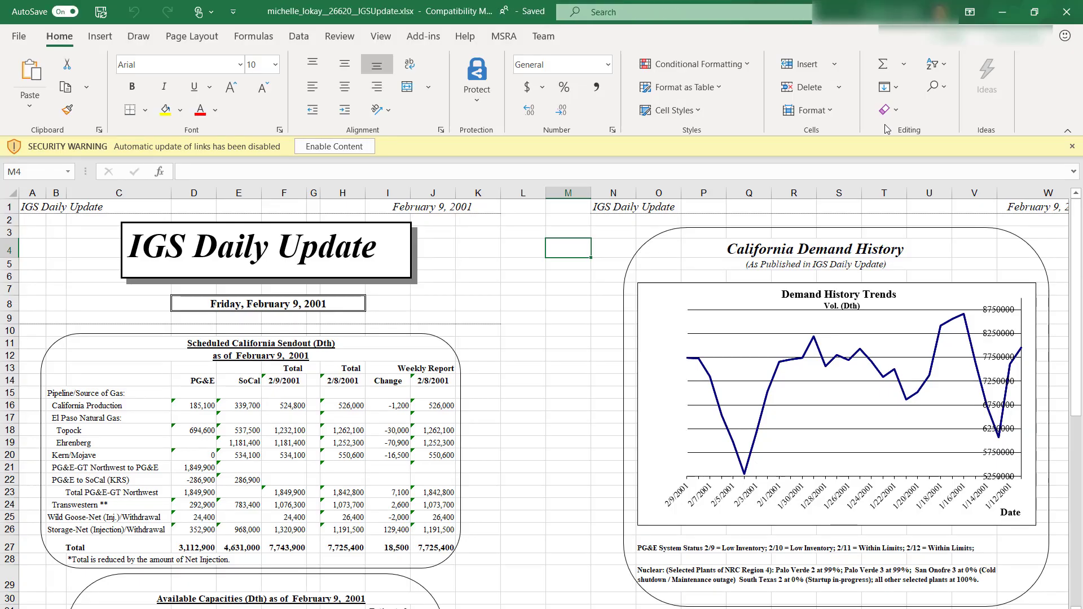
left_click(1066, 12)
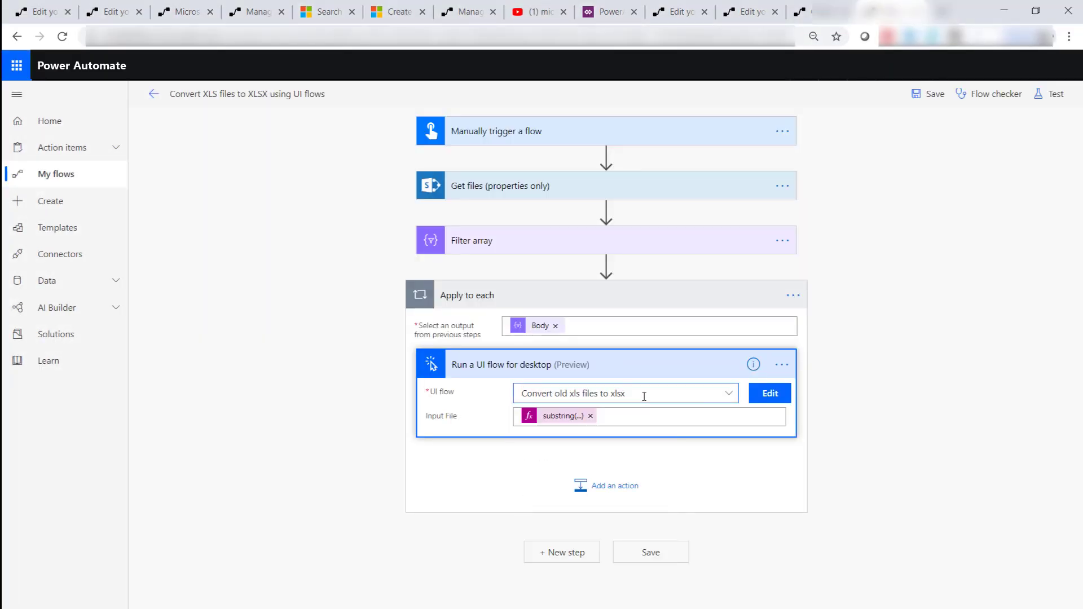
In Power Automate, review the Input File substring expression, and save and run the "Convert XLS files to XLSX using UI flows" flow.
left_click(640, 419)
left_click(561, 418)
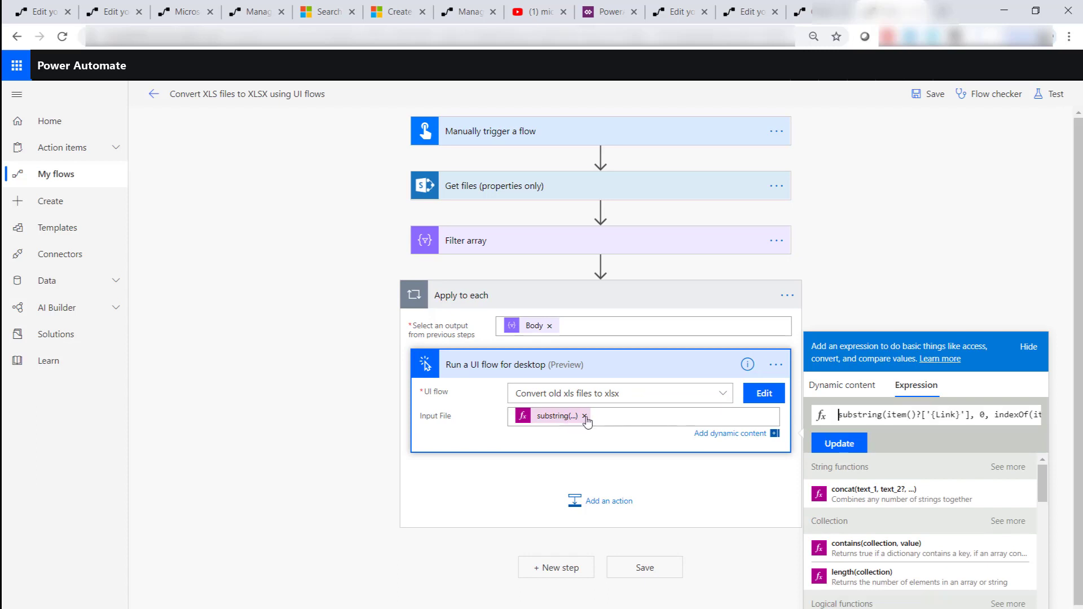
left_click(655, 574)
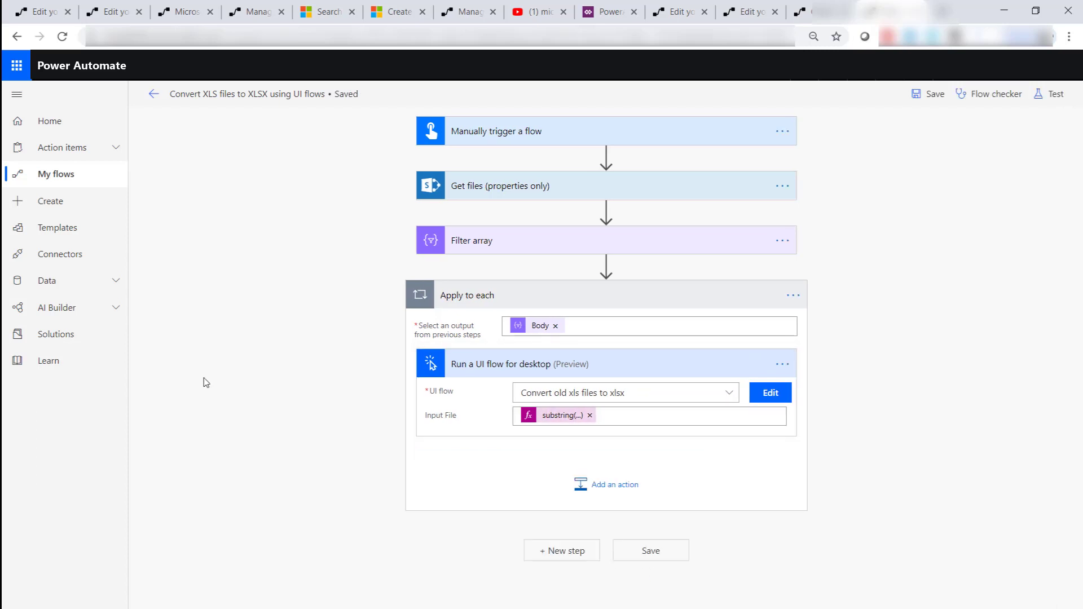
left_click(153, 95)
left_click(374, 96)
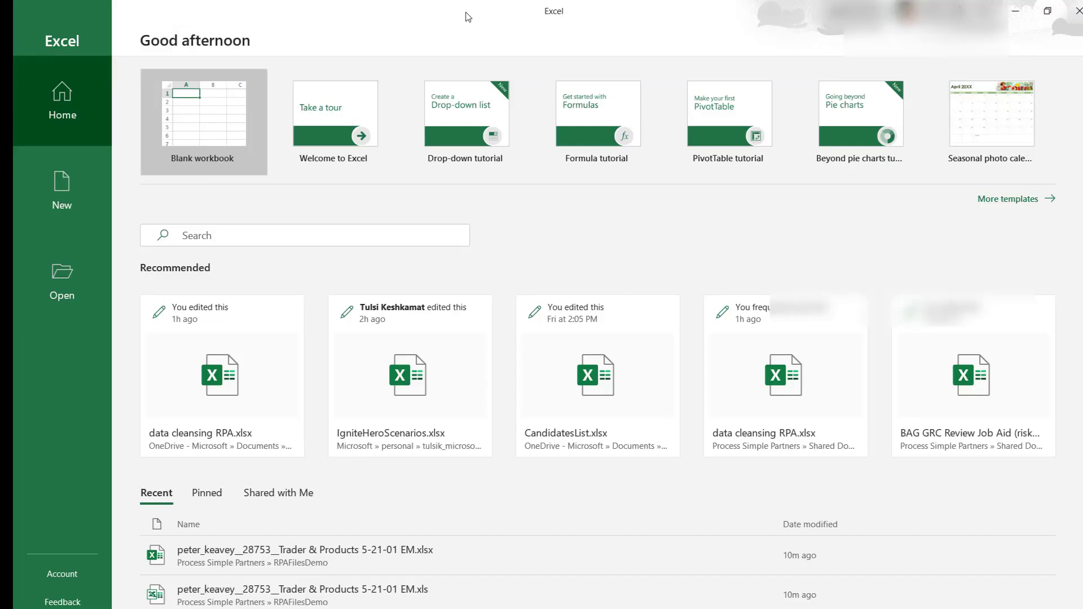
Open the Trader & Products 5-21-01 EM .xls workbook in Excel by browsing with its full SharePoint path in RPAFilesDemo.
left_click(62, 280)
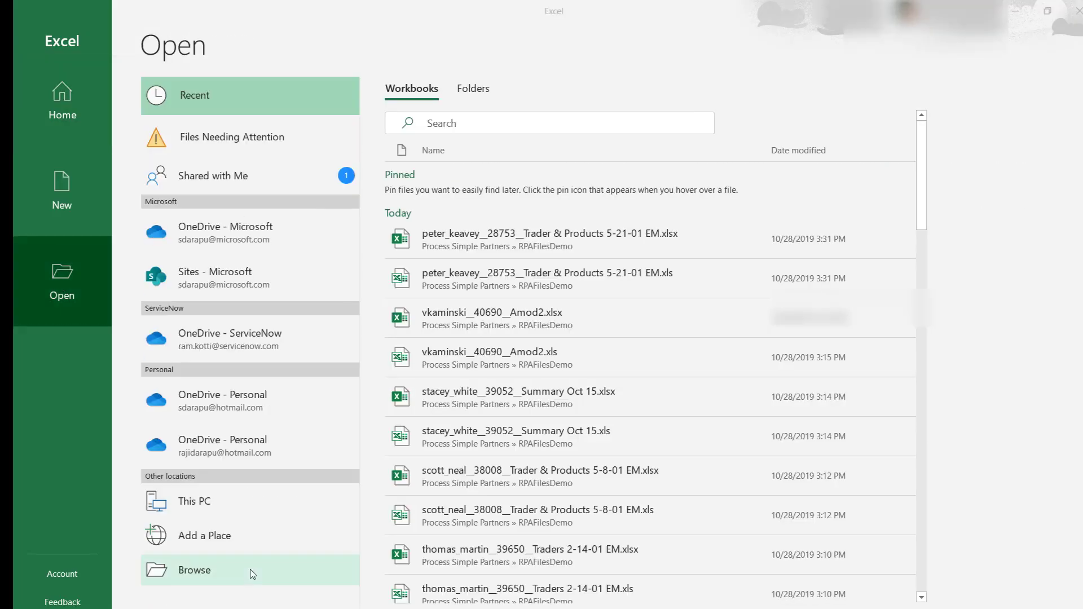
left_click(253, 574)
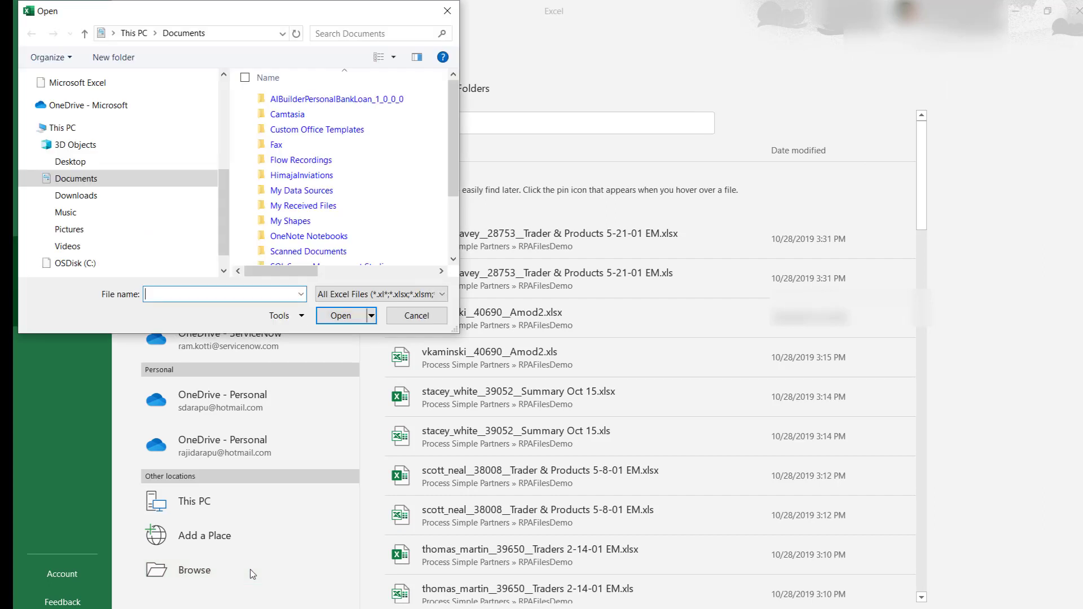
left_click(219, 294)
type("https://microsoft.sharepoint.com/teams/processpart/RPAFilesDemo/peter_keavey__28753__Trader%20&%2")
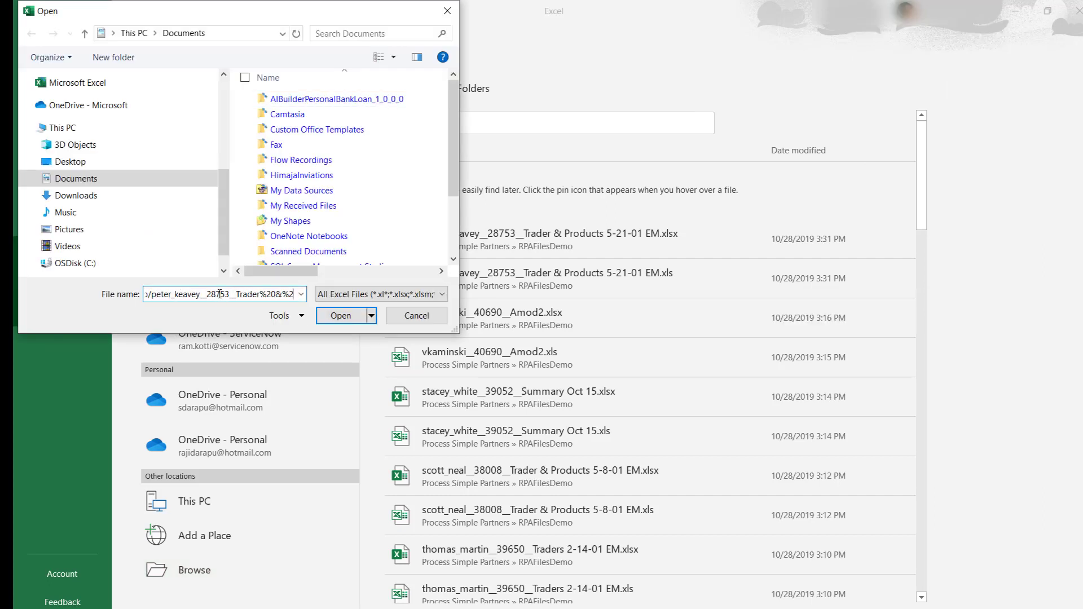
type("0Products%205-21-01%20EM.xls")
left_click(345, 316)
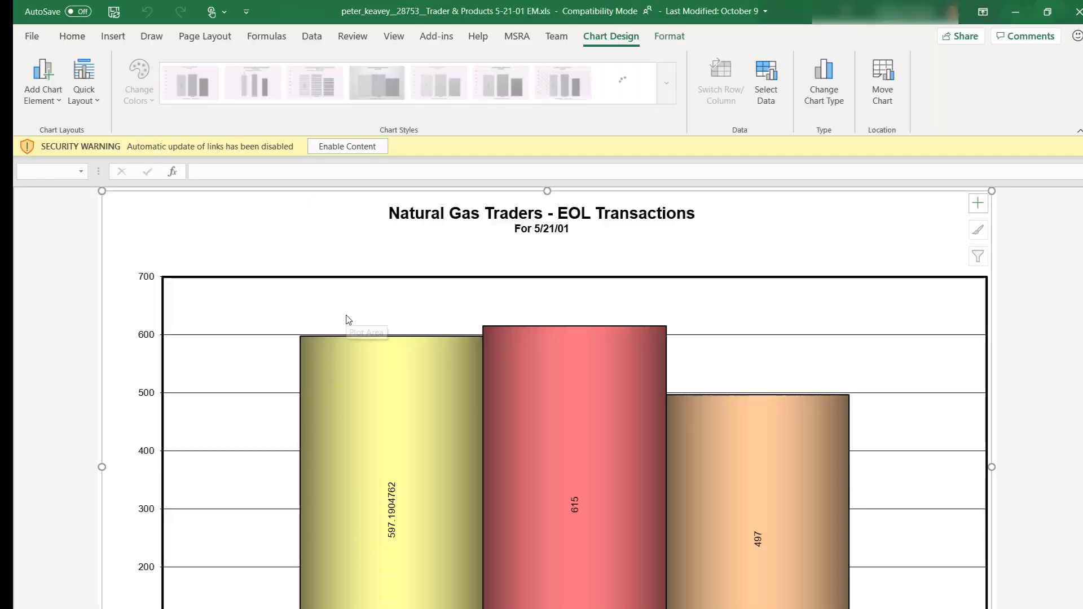
Save a copy of the Trader & Products 5-21-01 EM workbook as Excel Workbook (*.xlsx) in RPAFilesDemo and close Excel.
left_click(33, 38)
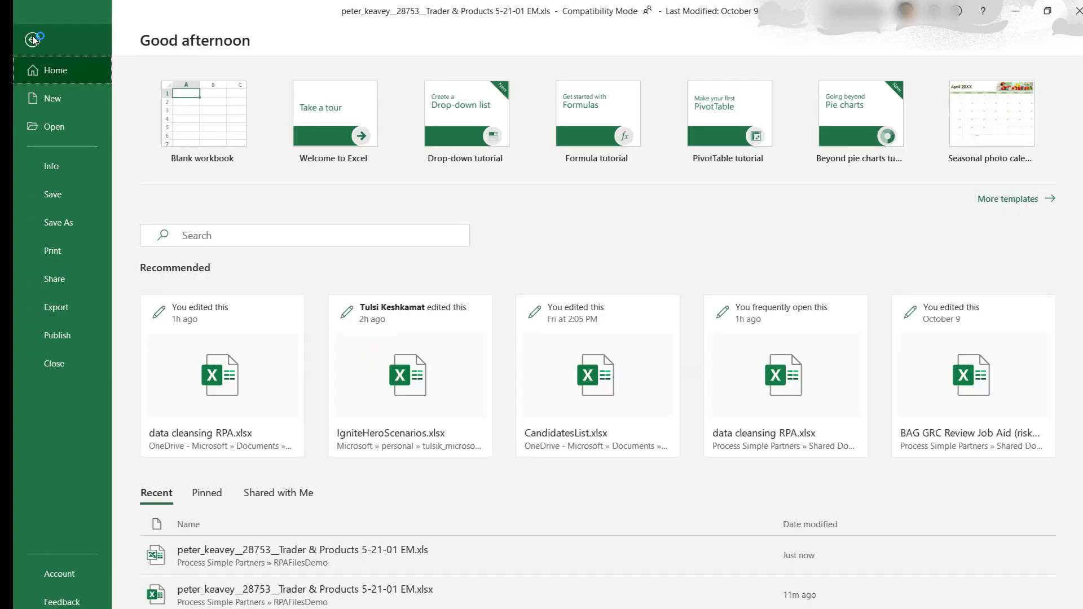
left_click(63, 224)
left_click(855, 126)
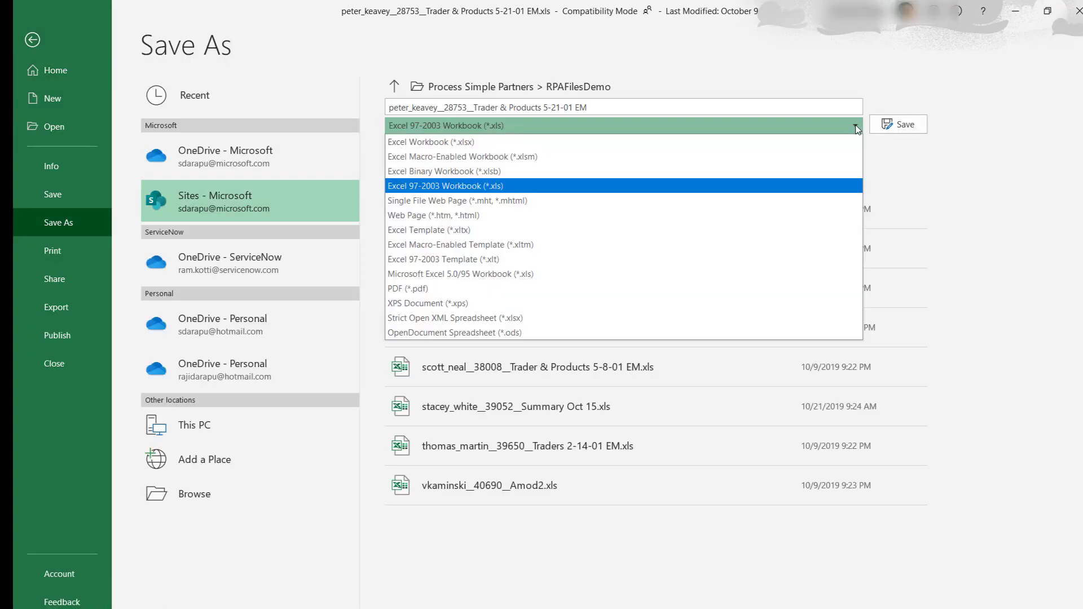
left_click(625, 143)
left_click(899, 125)
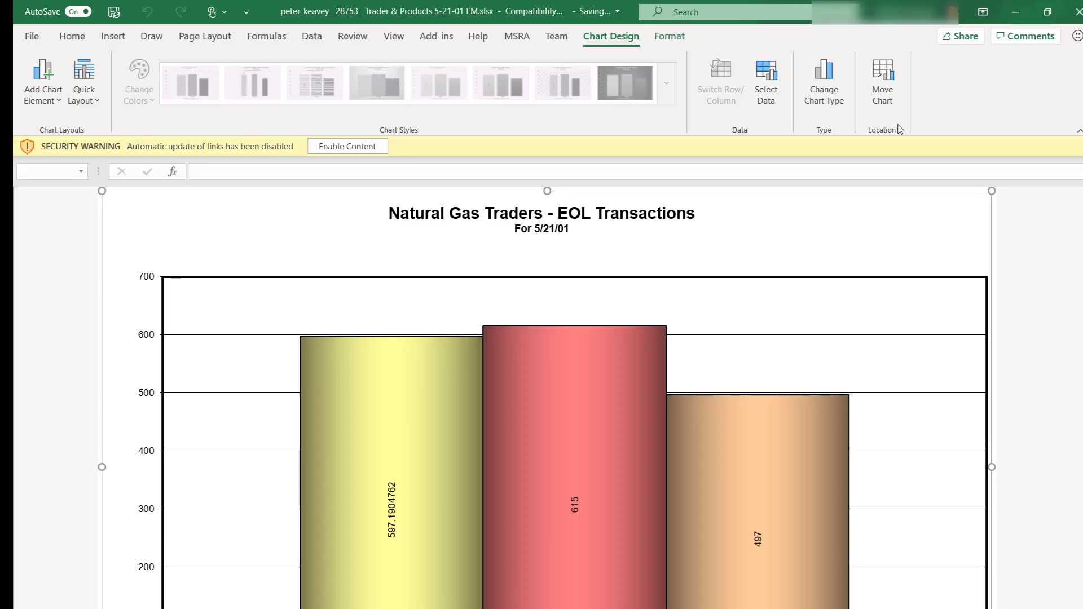
left_click(1077, 11)
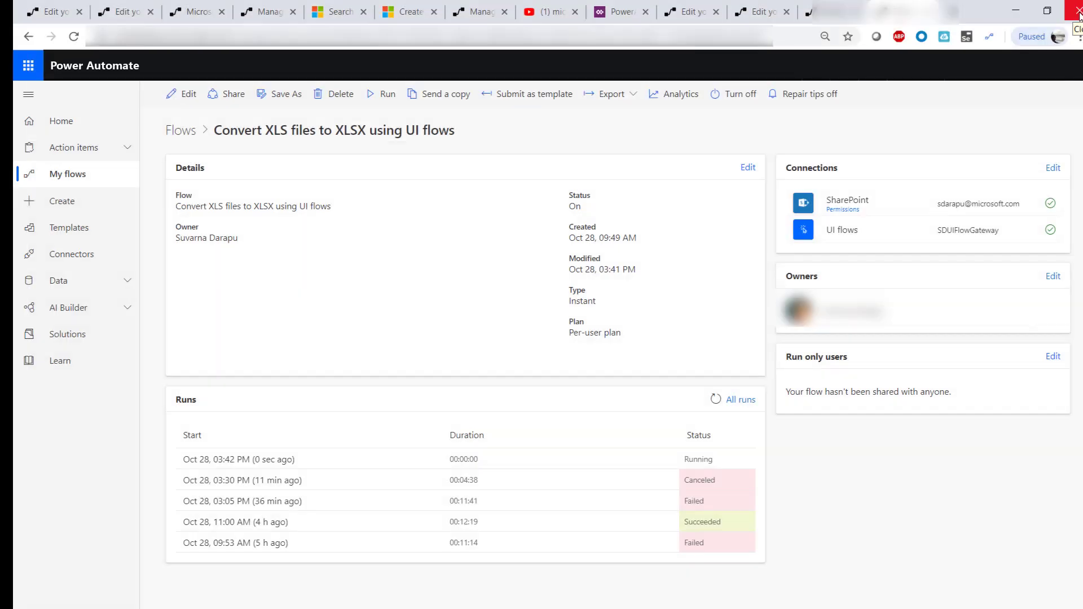
left_click(1077, 12)
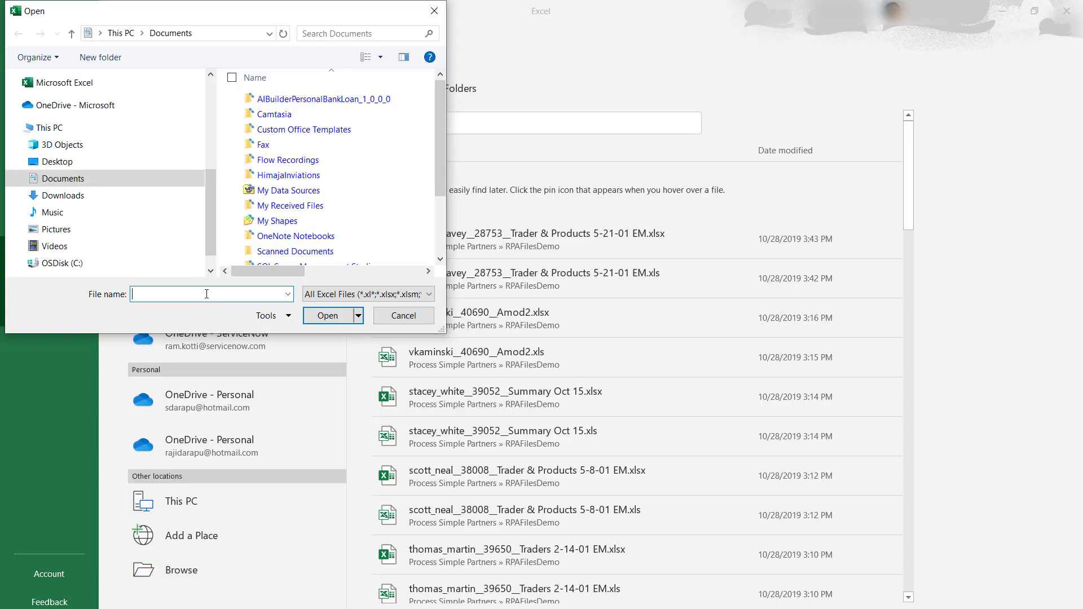
Open the IGSUpdate .xls workbook by its full SharePoint path and save it as Excel Workbook (*.xlsx) in RPAFilesDemo, closing the file.
type("https://microsoft.sharepoint.com/teams/ProcessSimplePartners/RPAFilesDemo/stacey_white__39052__Summary Oct 15.xlsx")
left_click(333, 316)
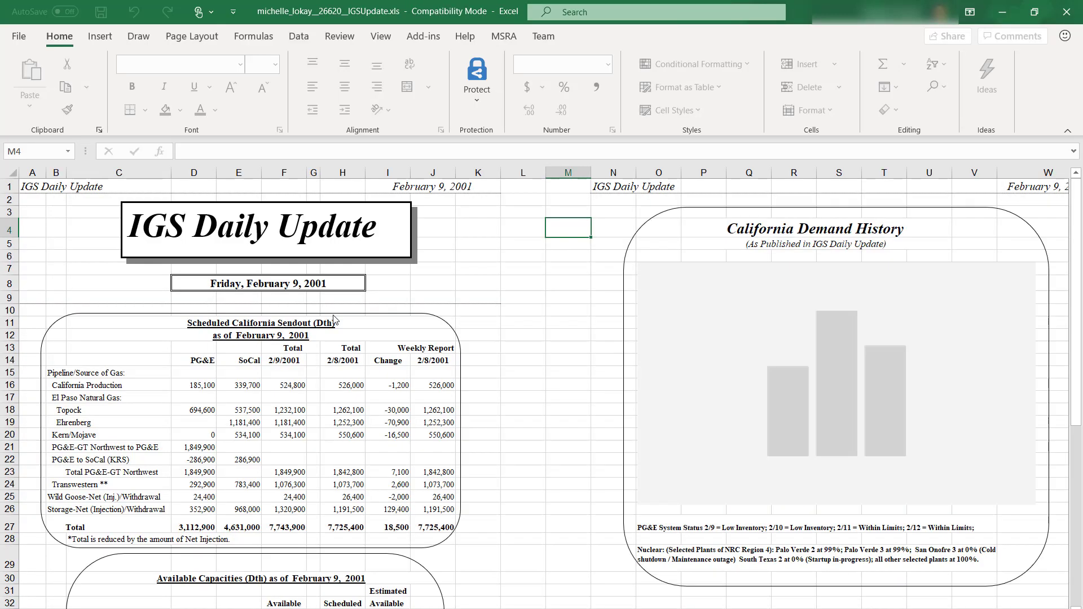
key("alt+f")
left_click(45, 223)
left_click(841, 125)
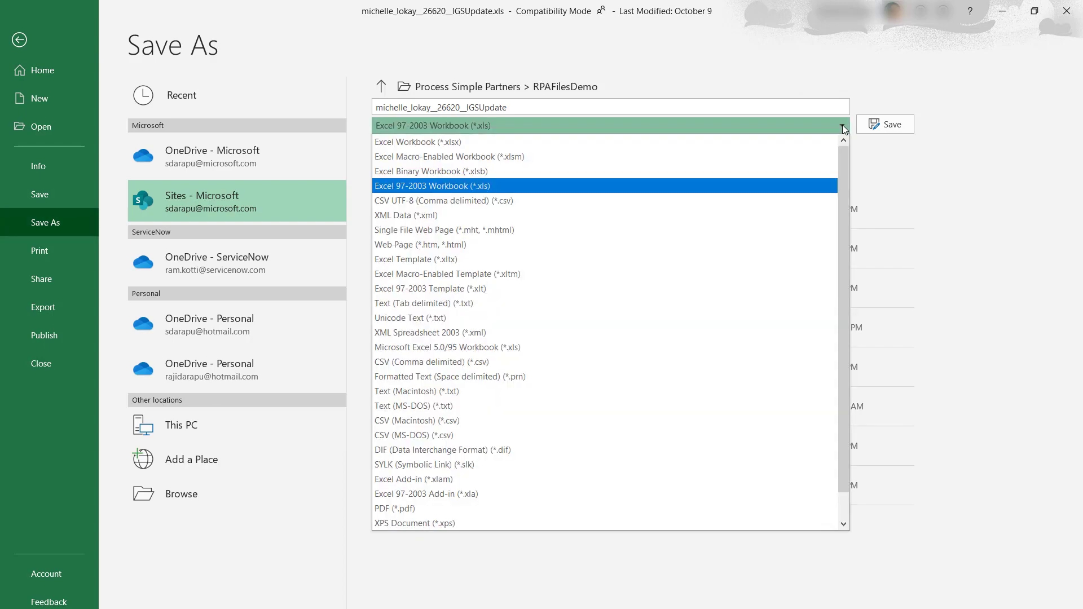
left_click(604, 142)
left_click(884, 124)
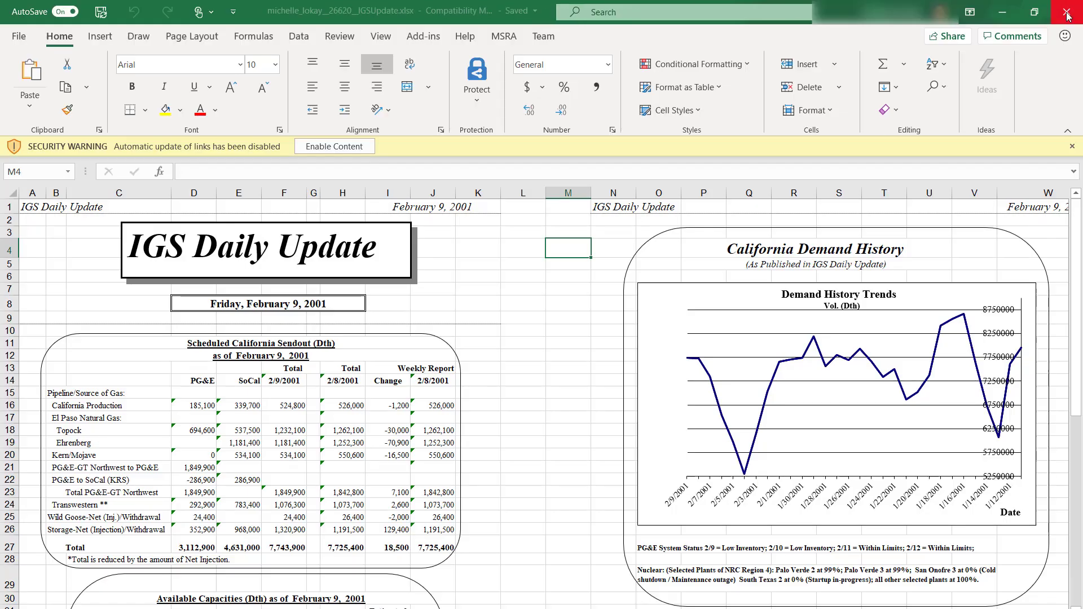
left_click(1067, 11)
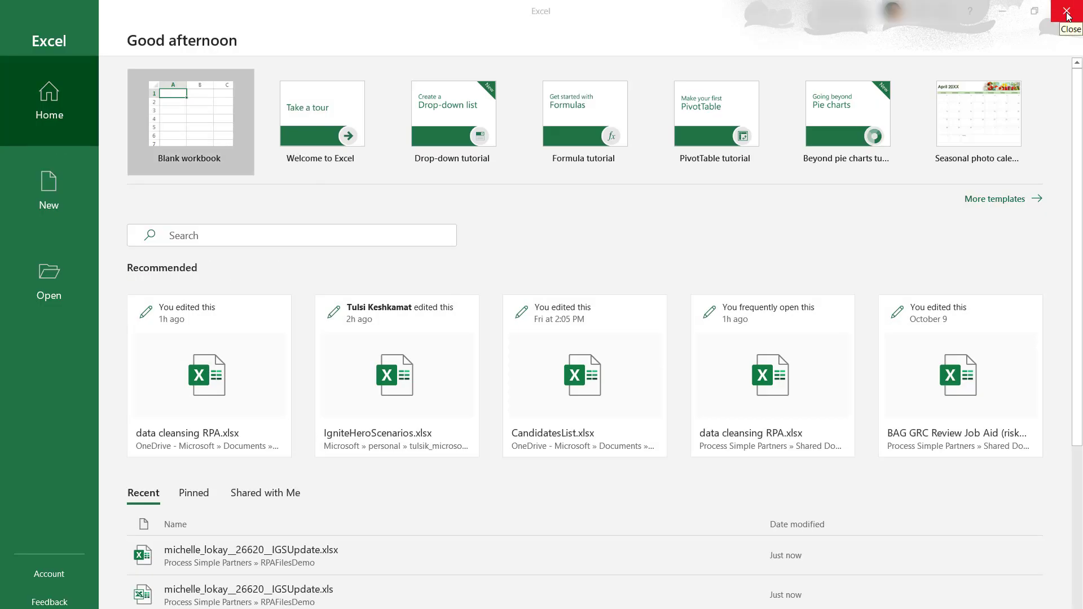
Open the Summary Oct 01 .xls workbook in Excel by browsing with its full SharePoint path.
left_click(49, 280)
left_click(237, 569)
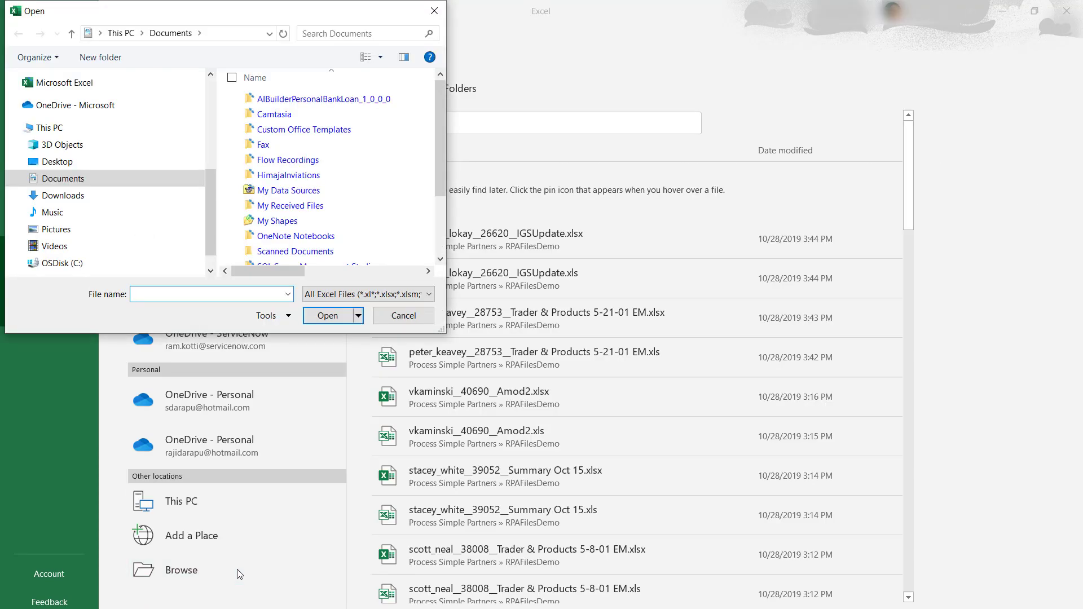
left_click(207, 294)
key("ctrl+v")
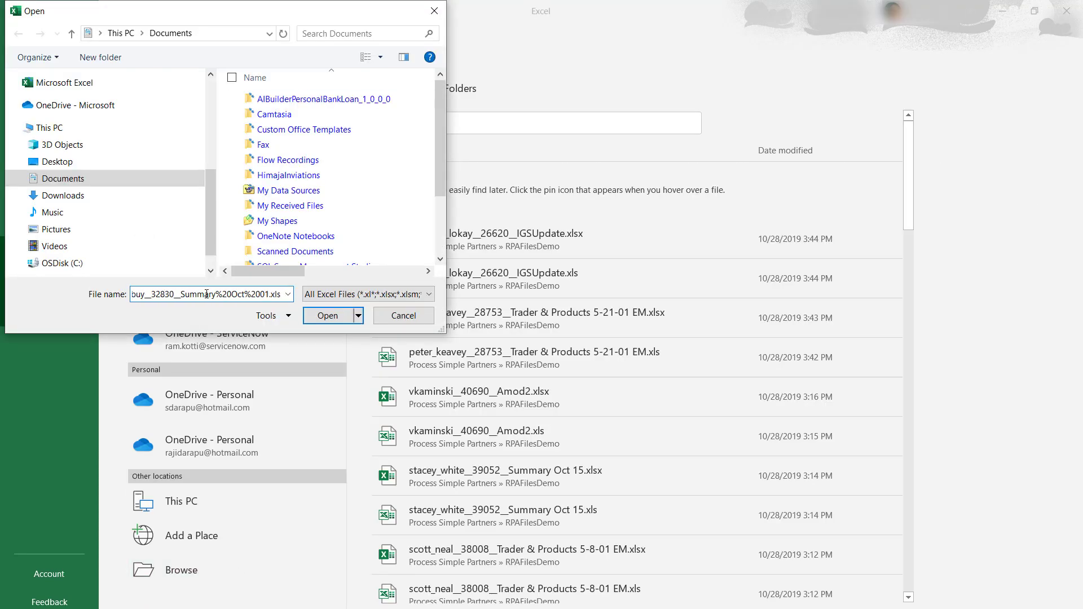
left_click(333, 315)
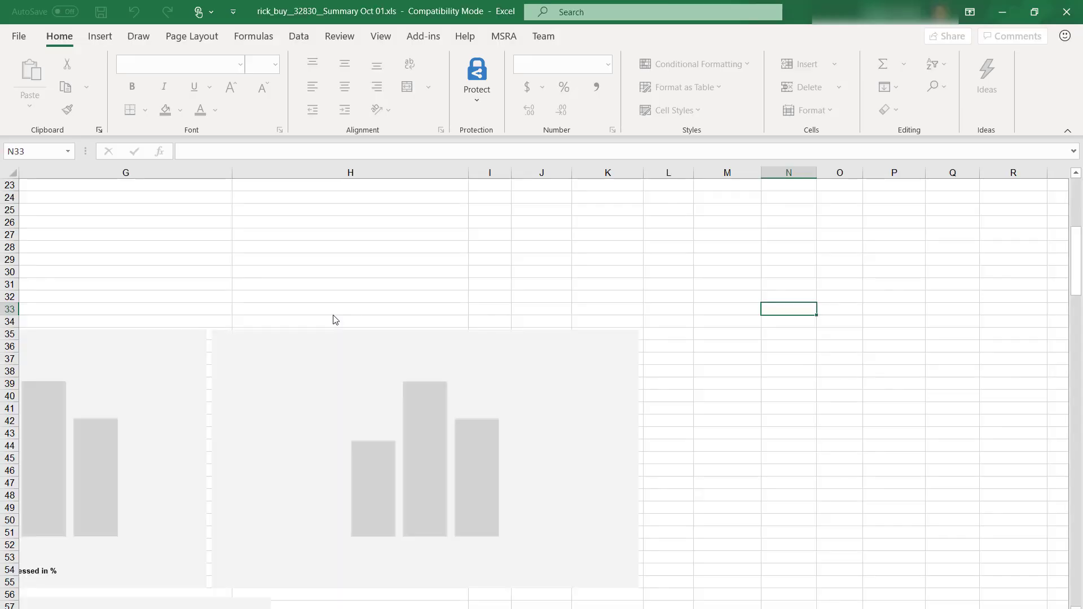
Save a copy of the Summary Oct 01 workbook as Excel Workbook (*.xlsx) in RPAFilesDemo and close it.
left_click(18, 36)
left_click(49, 221)
left_click(843, 126)
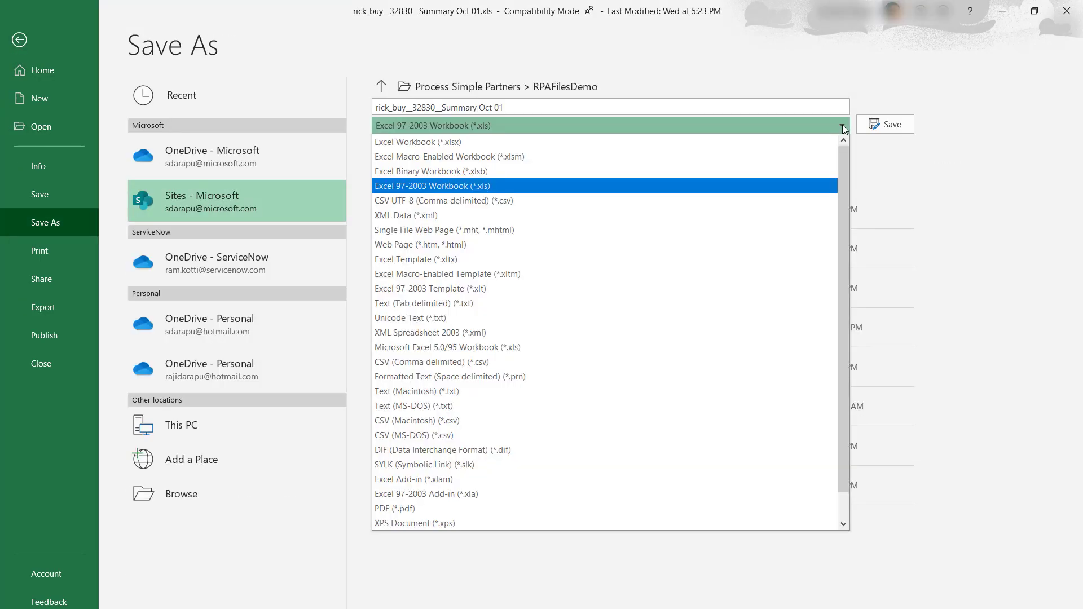
left_click(606, 141)
left_click(884, 124)
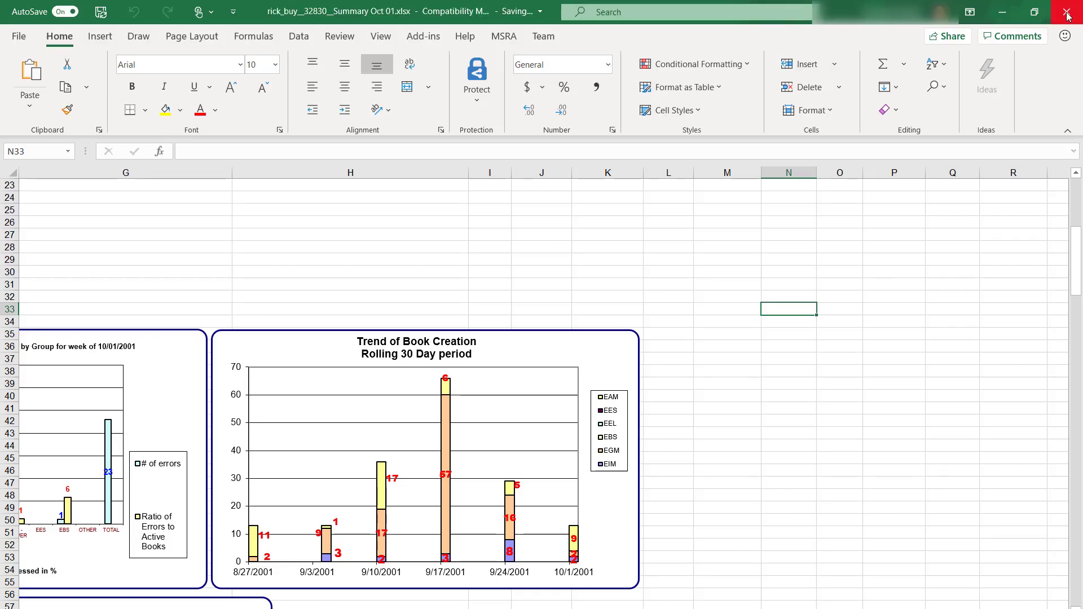
left_click(1067, 12)
Open the Traders 2-14-01 EM .xls workbook in Excel by browsing with its full SharePoint path.
left_click(49, 281)
left_click(237, 572)
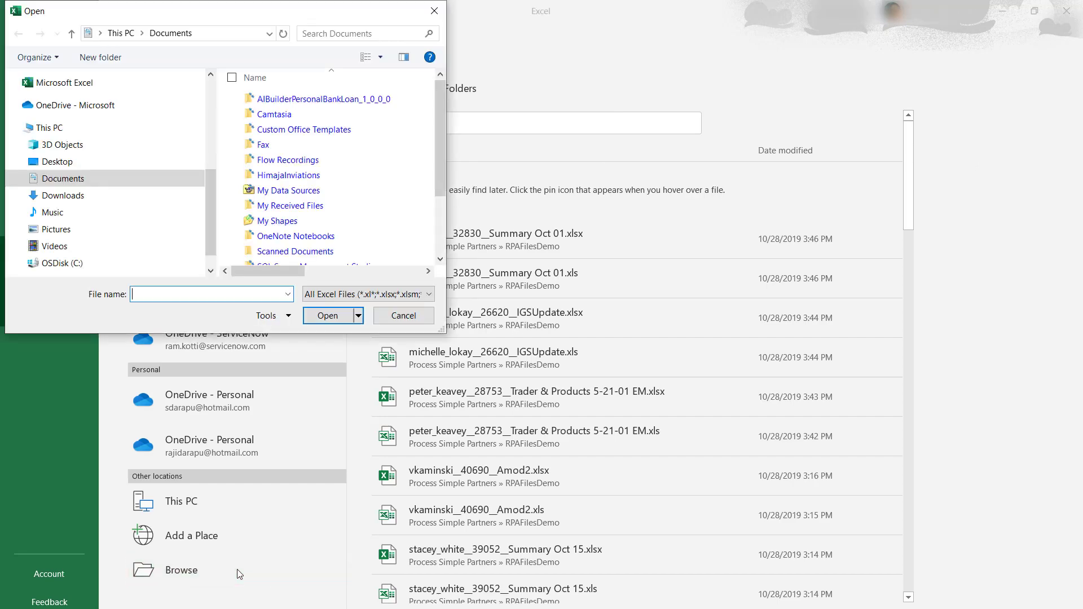
key("ctrl+v")
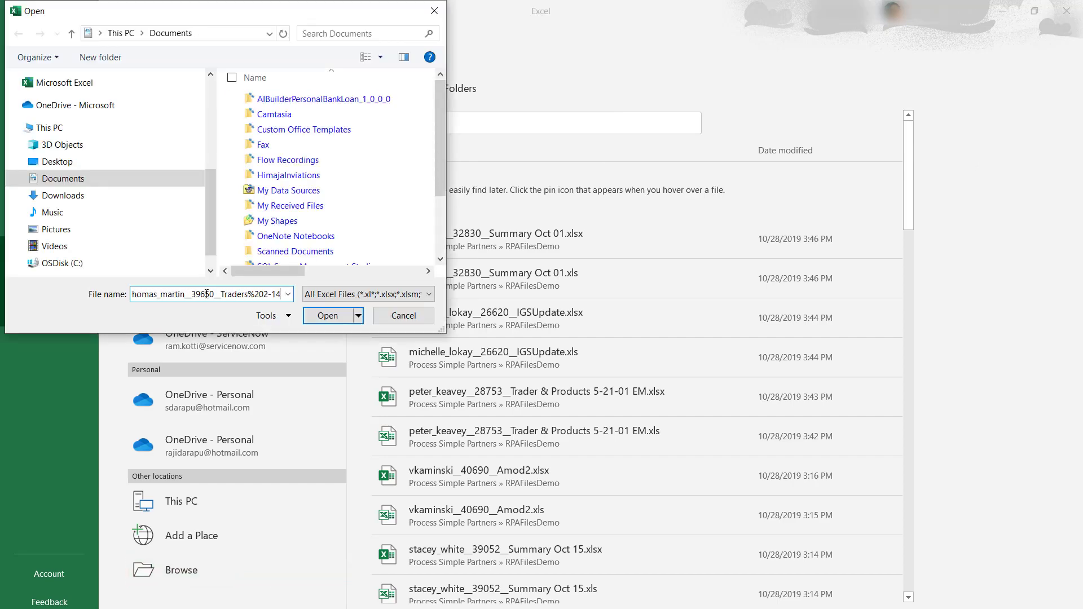
left_click(327, 316)
Save a copy of the Traders 2-14-01 EM workbook as Excel Workbook (*.xlsx) in RPAFilesDemo and close it.
left_click(19, 36)
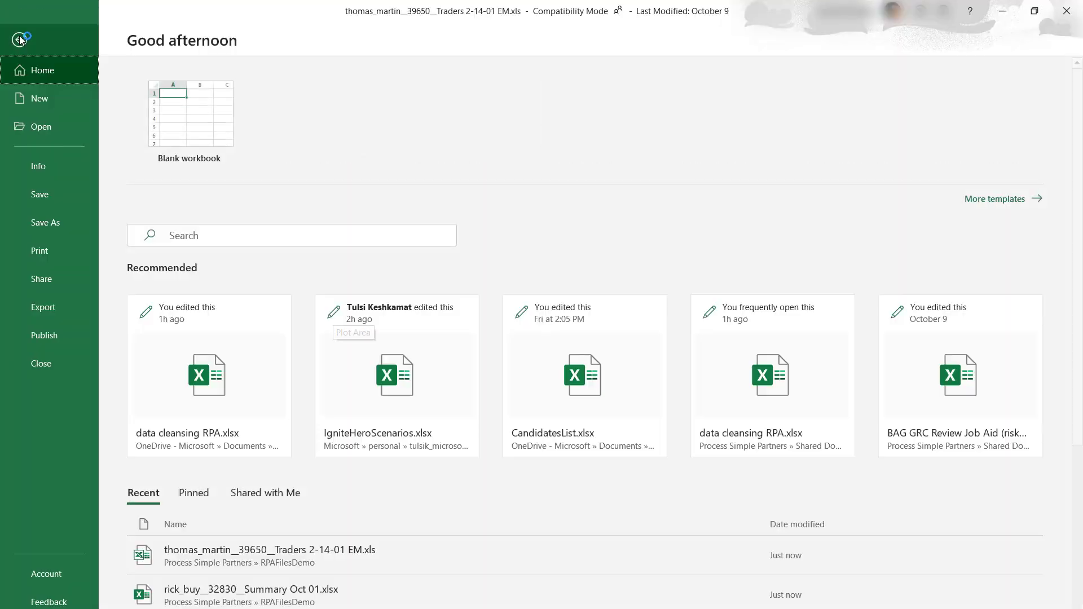
left_click(50, 222)
left_click(841, 126)
left_click(612, 141)
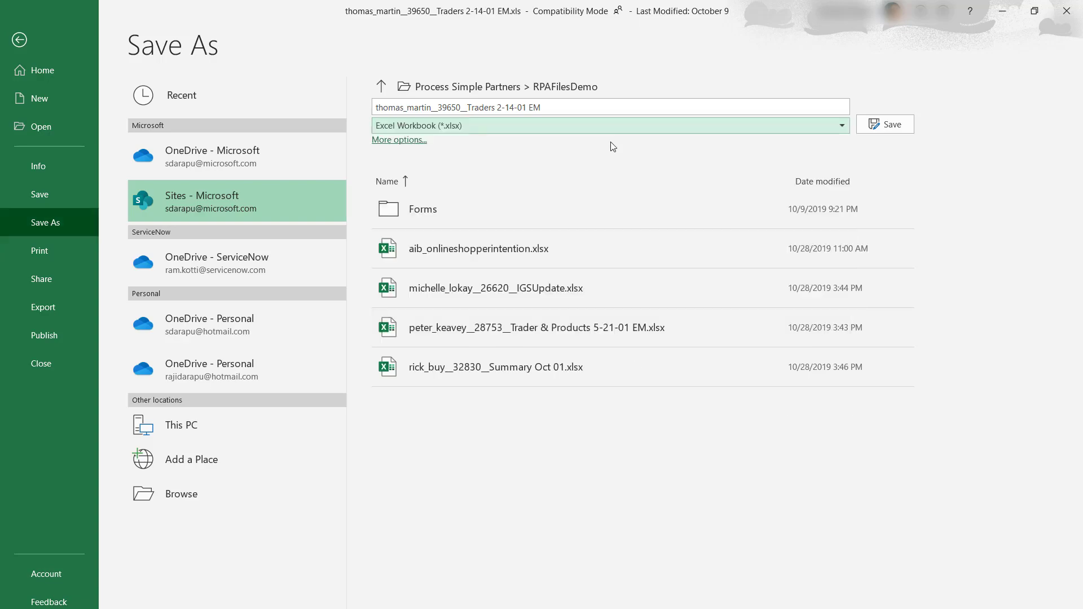
left_click(885, 124)
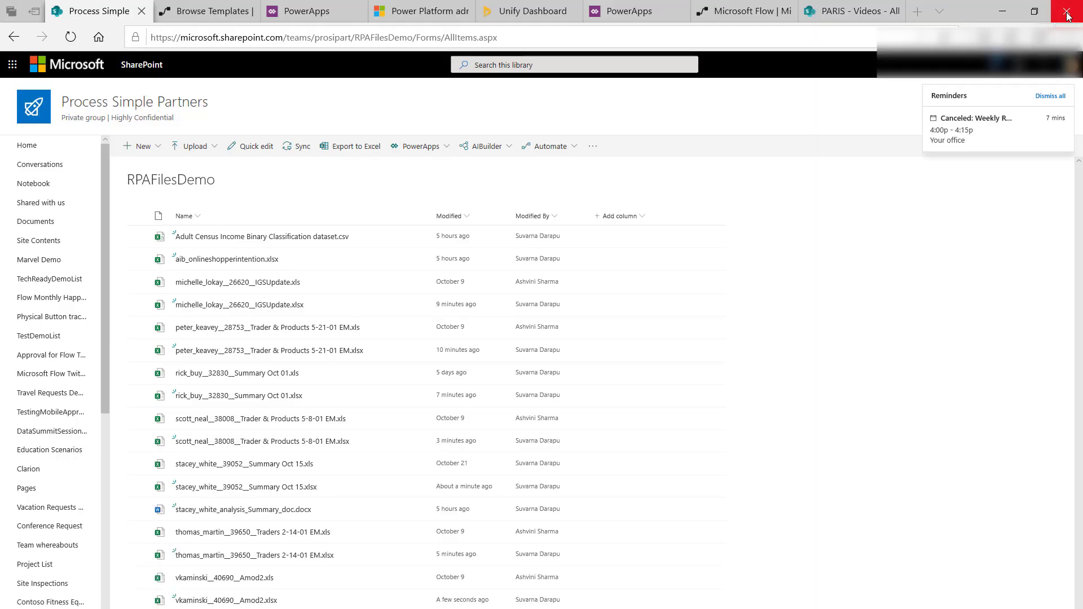
left_click(1068, 16)
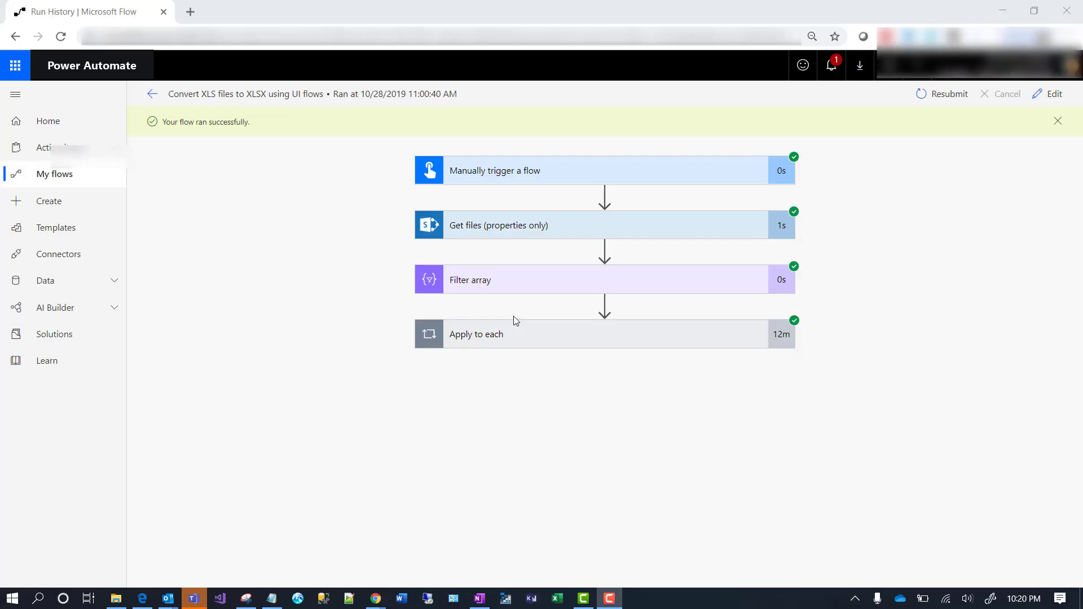